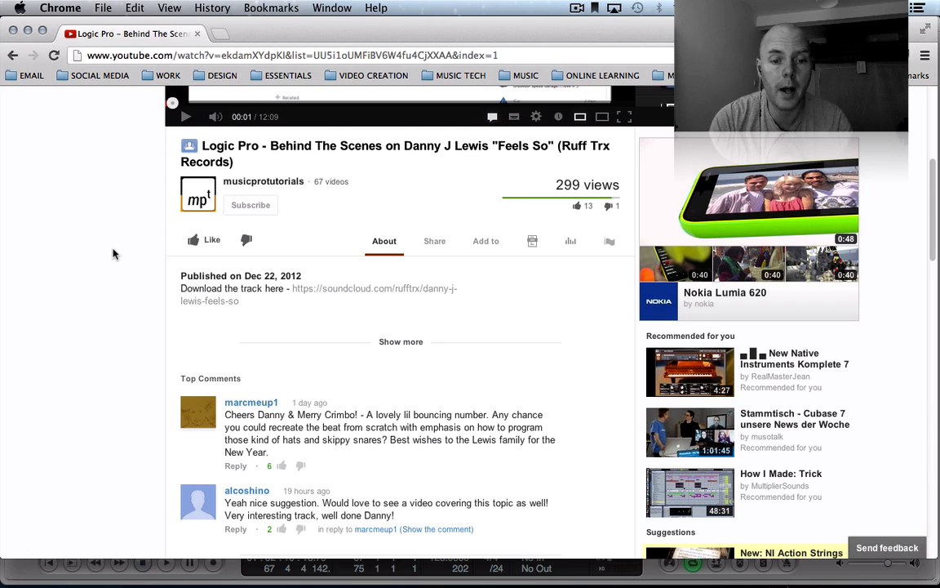
# - Read the top comments under the video for the viewer's request about programming hats and skippy snares
pyautogui.scroll(-2, 253, 414)
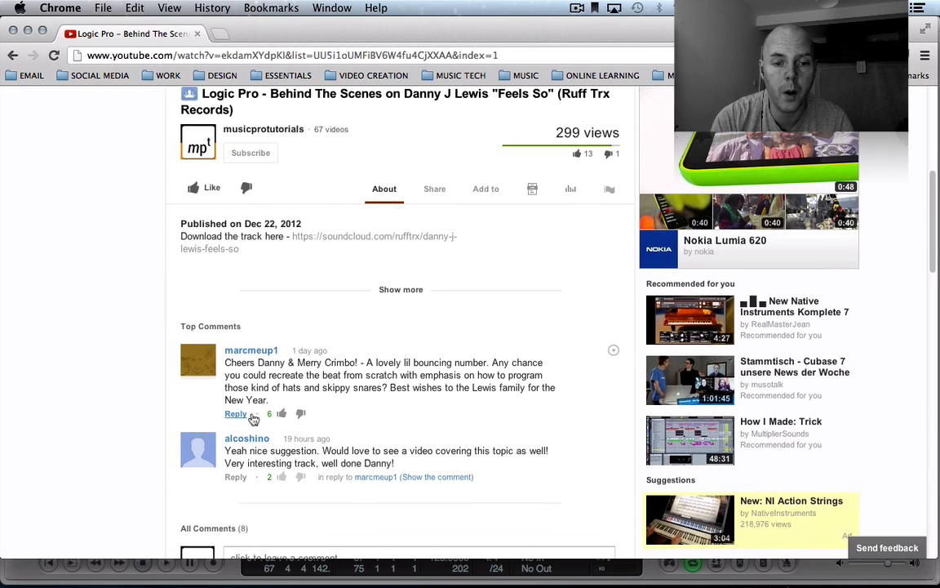
pyautogui.scroll(-2, 364, 392)
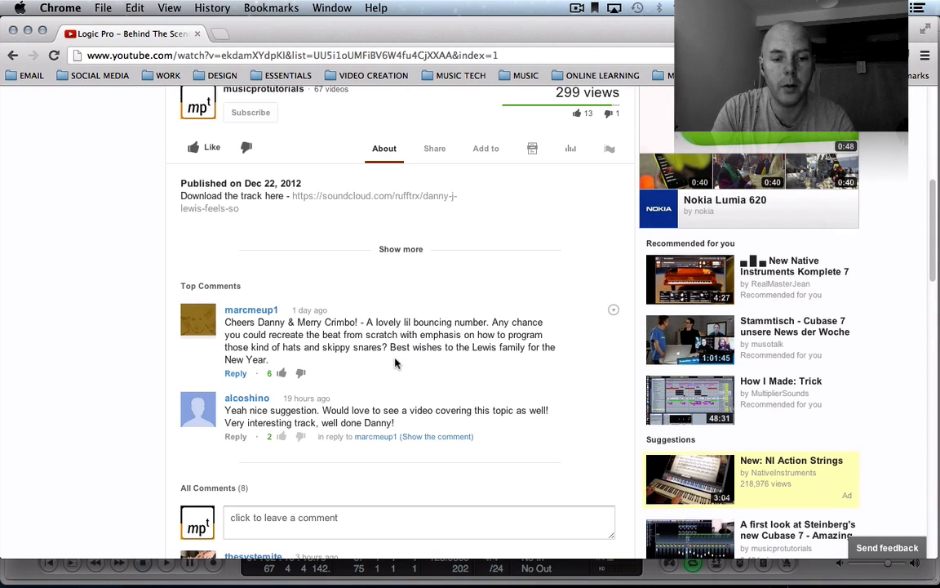
pyautogui.scroll(3, 472, 223)
# - Switch to Logic Pro and play the FEELS SO beats arrangement within the bar 67–75 cycle
pyautogui.press('super+Tab')
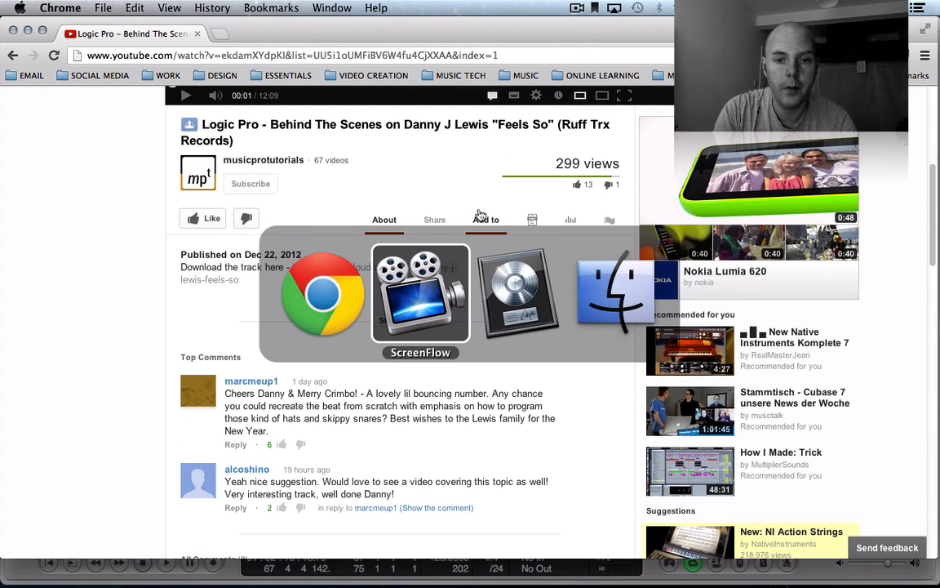
pyautogui.press('super+Tab')
pyautogui.click(457, 174)
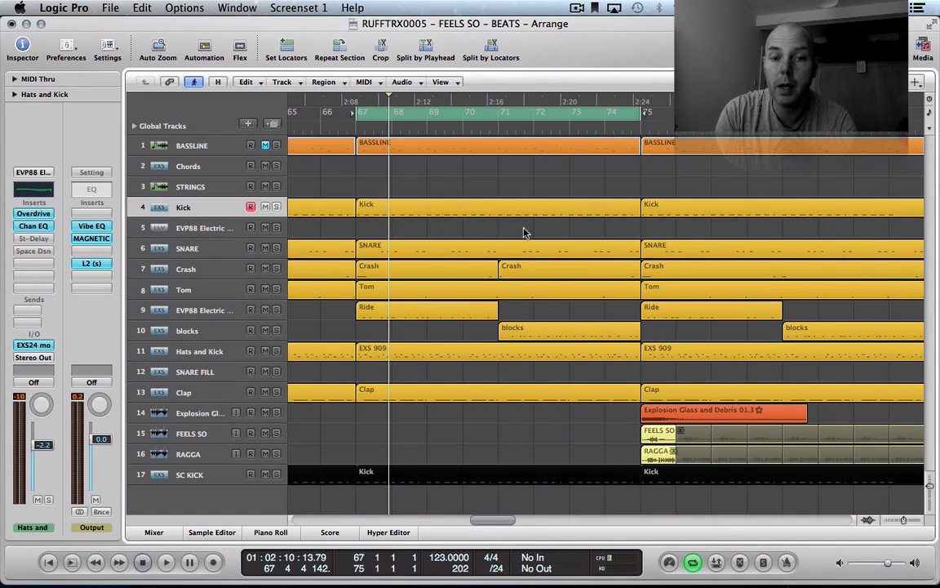
pyautogui.press('space')
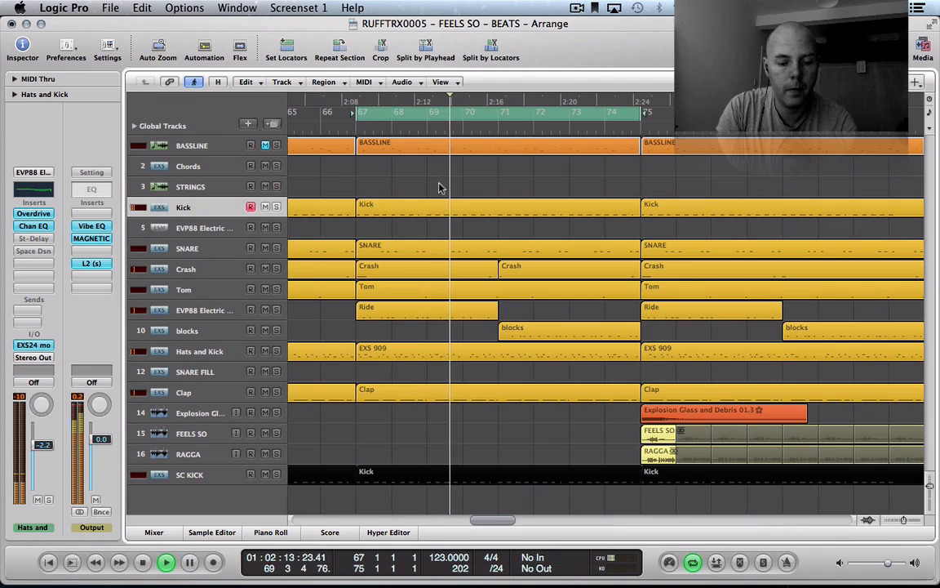
# - Solo the Hats and Kick, SNARE and Clap channels in the mixer while the cycle plays
pyautogui.press('x')
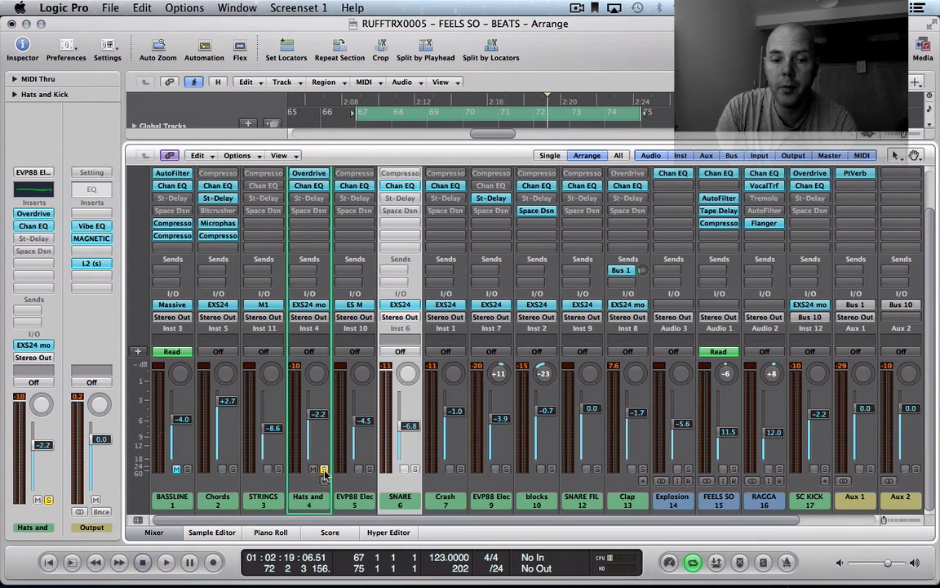
pyautogui.press('space')
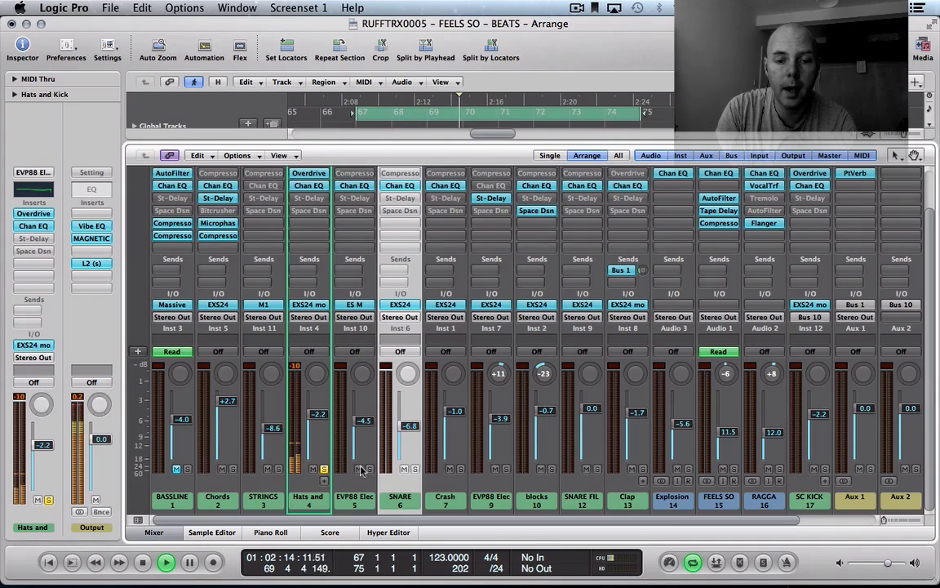
pyautogui.click(414, 470)
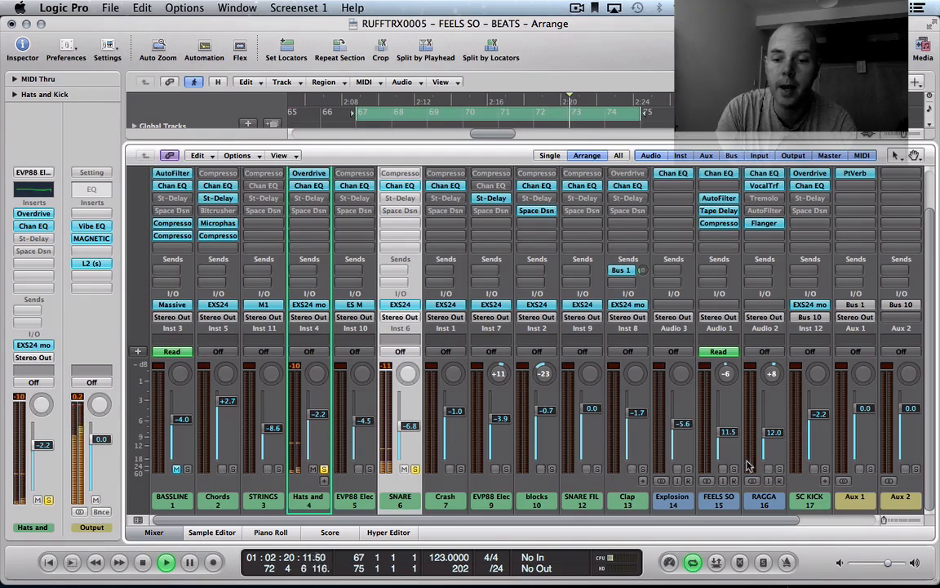
pyautogui.click(642, 470)
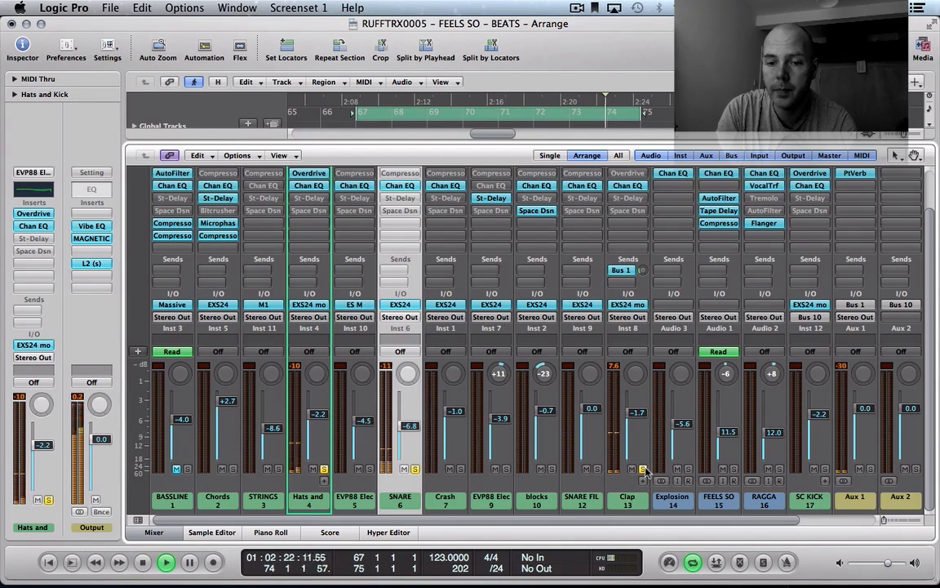
# - Leave SNARE FILL unsoloed and add the blocks, EVP88 Electric (track 9) and Crash channels to the soloed drums
pyautogui.click(597, 470)
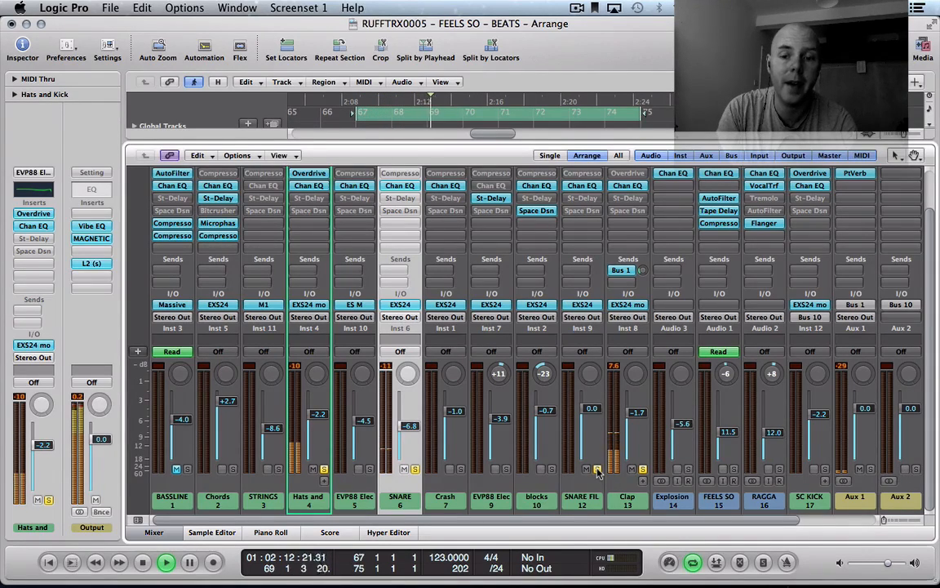
pyautogui.click(597, 470)
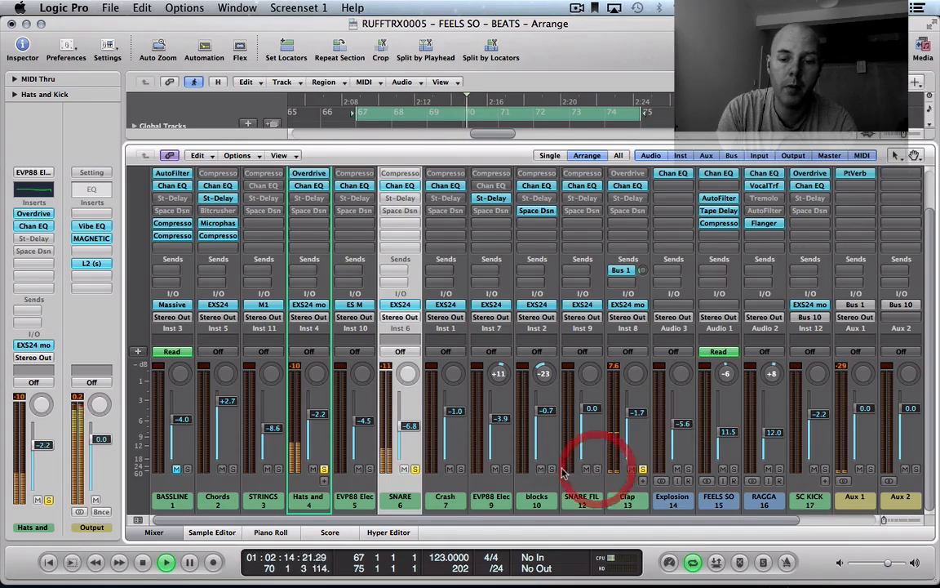
pyautogui.click(552, 470)
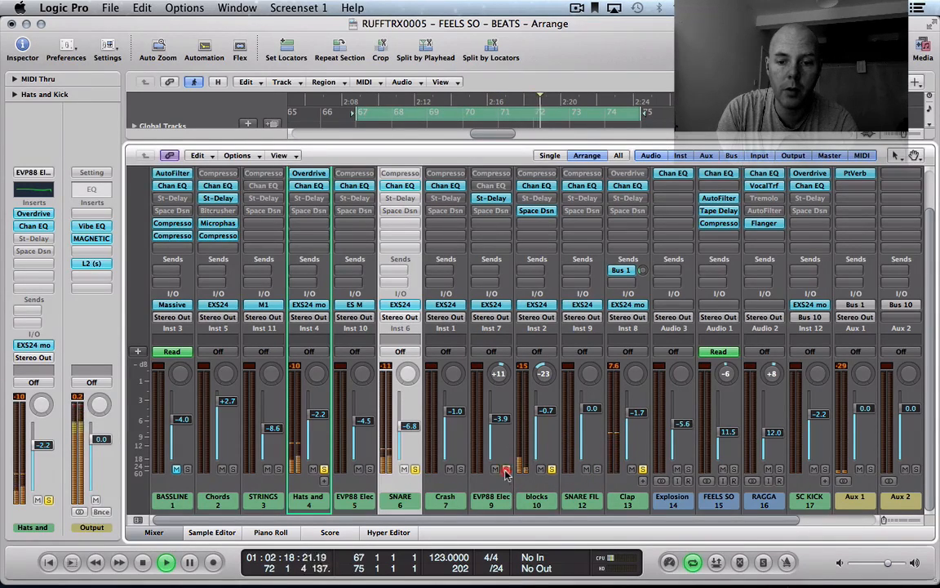
pyautogui.click(506, 470)
pyautogui.click(460, 470)
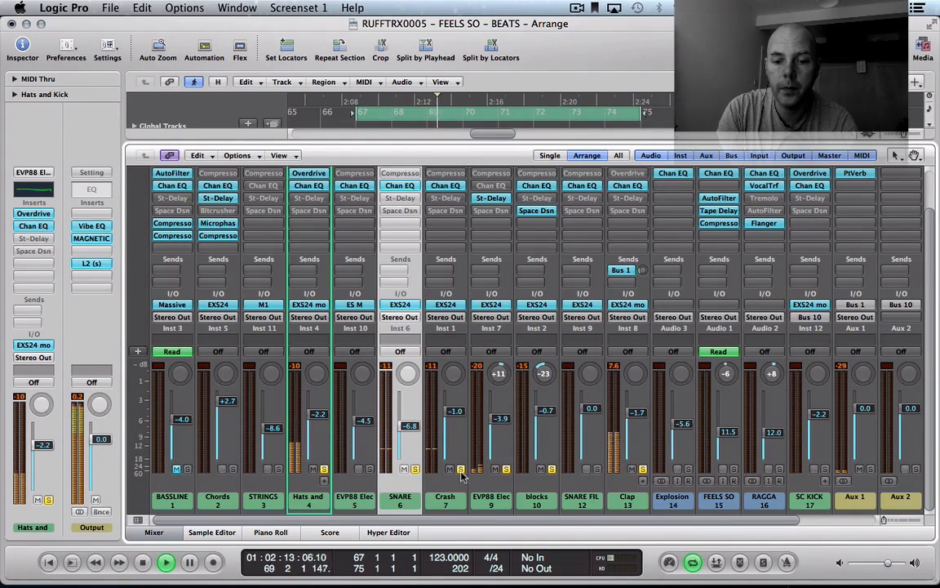
# - Open the bar 67 Kick region in the Piano Roll and play it, trying to isolate the Kick track
pyautogui.press('x')
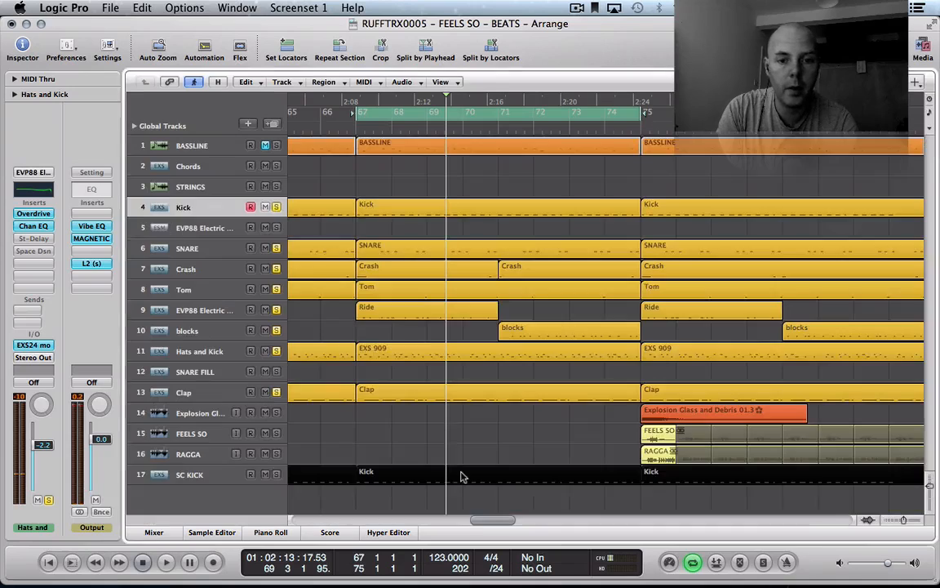
pyautogui.doubleClick(391, 204)
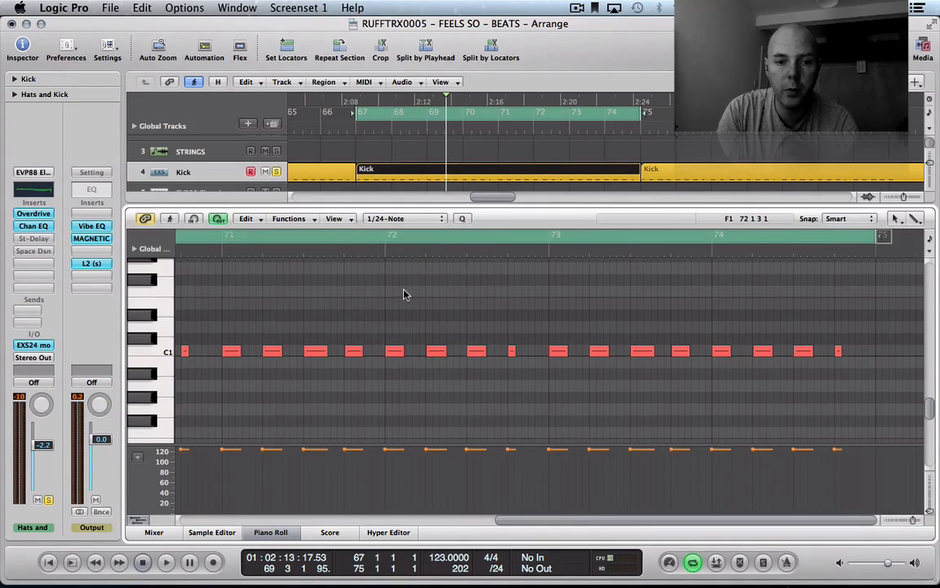
pyautogui.hscroll(-6, 405, 291)
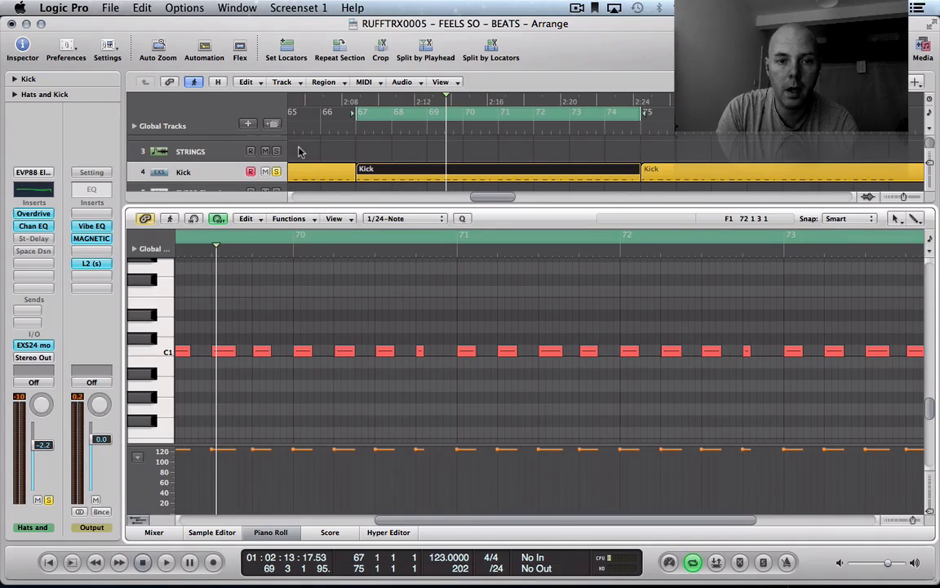
pyautogui.press('space')
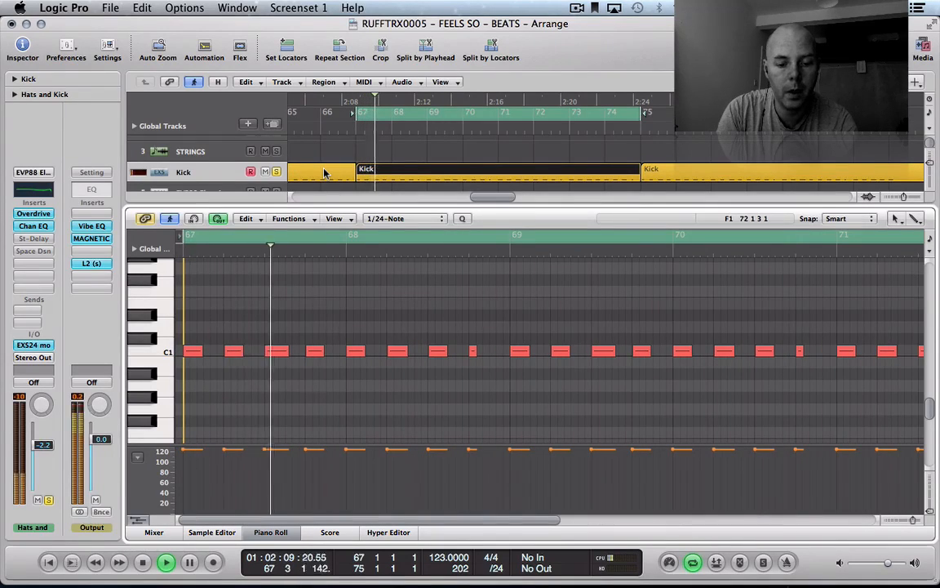
pyautogui.click(276, 172)
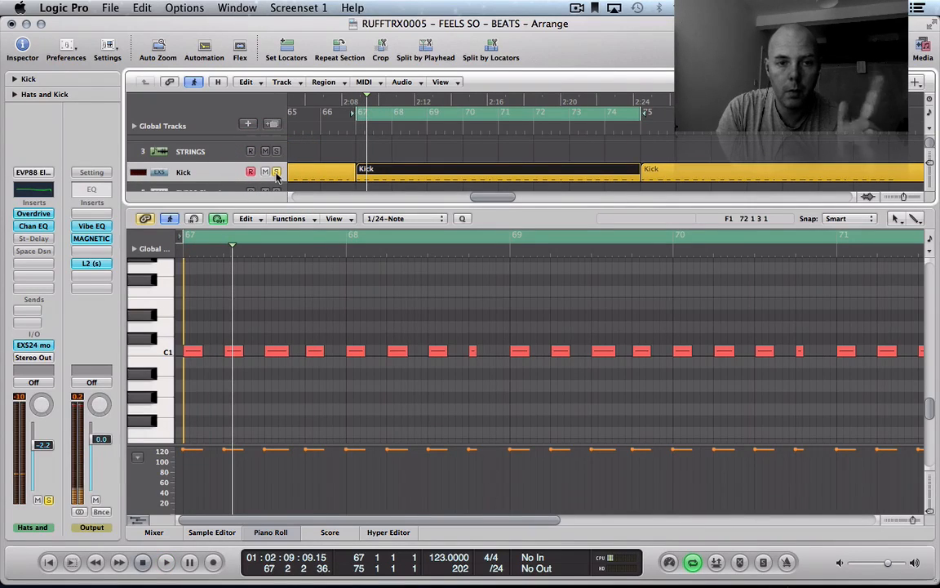
# - Set the audio preference for Track Mute/Solo to CPU-saving (Slow Response) and close the preferences
pyautogui.click(69, 49)
pyautogui.click(95, 66)
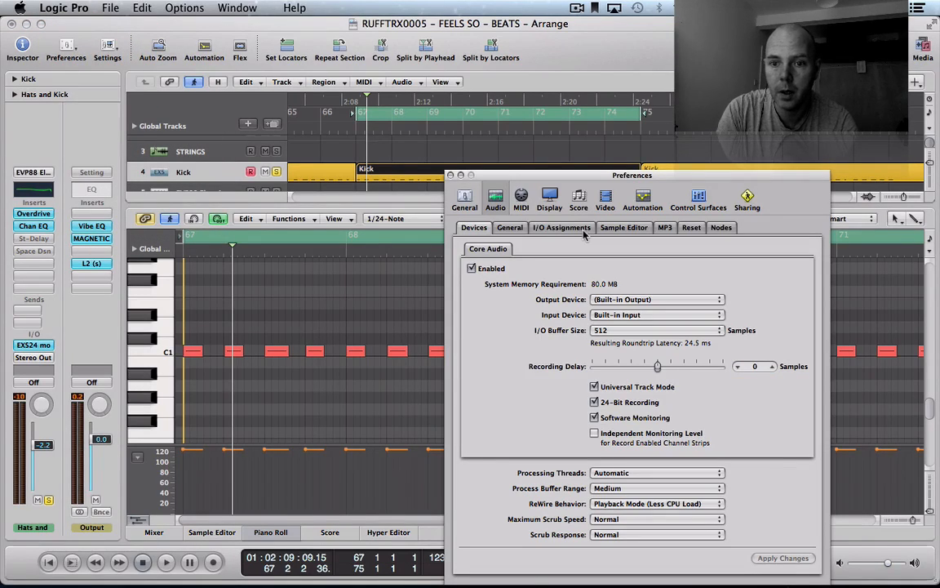
pyautogui.click(509, 227)
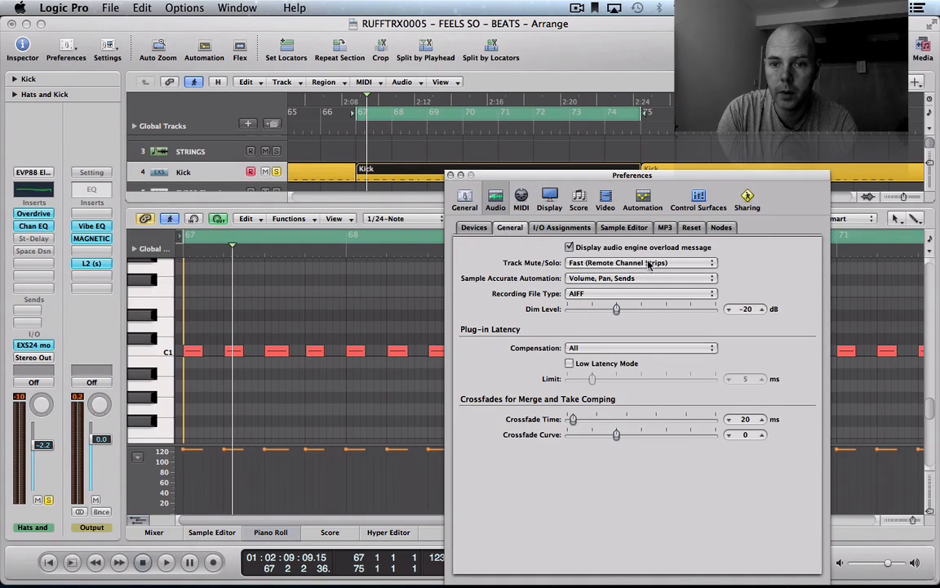
pyautogui.click(649, 263)
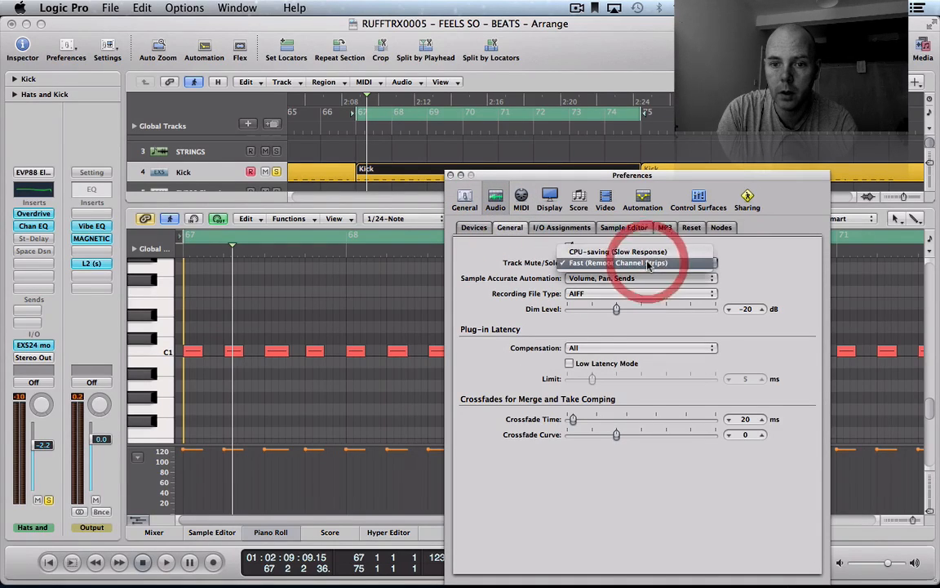
pyautogui.click(617, 249)
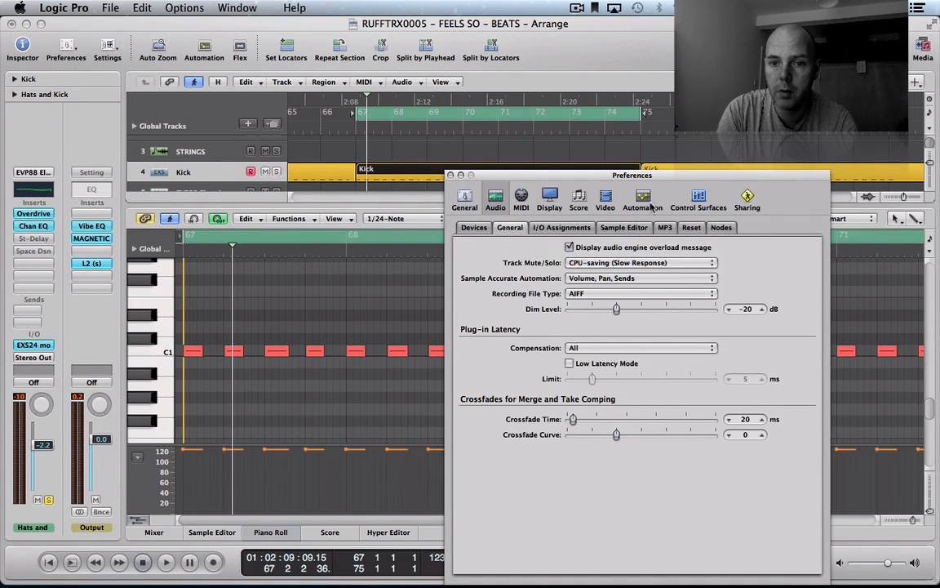
pyautogui.moveTo(649, 176); pyautogui.dragTo(629, 94)
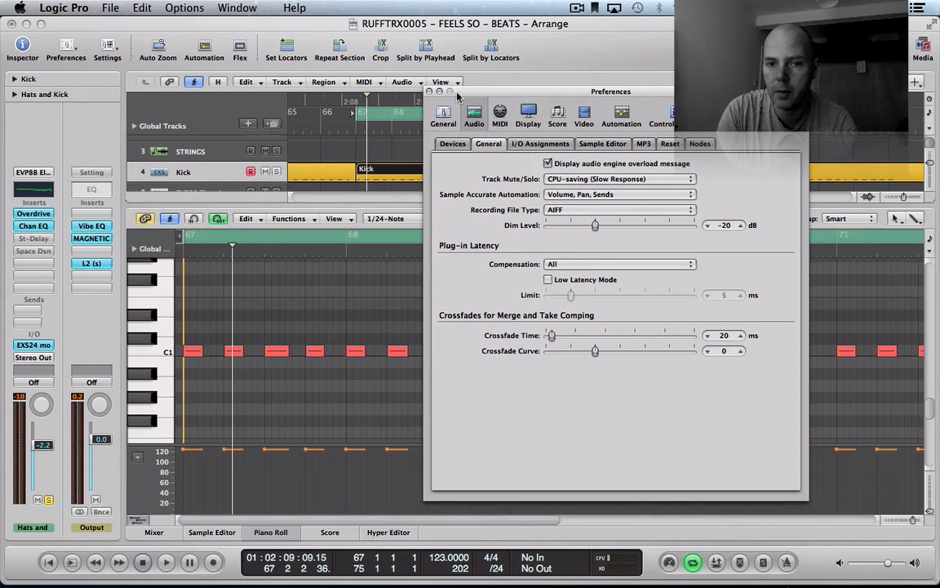
pyautogui.click(430, 91)
# - Solo only the Kick track in the arrangement and play the cycled section
pyautogui.press('x')
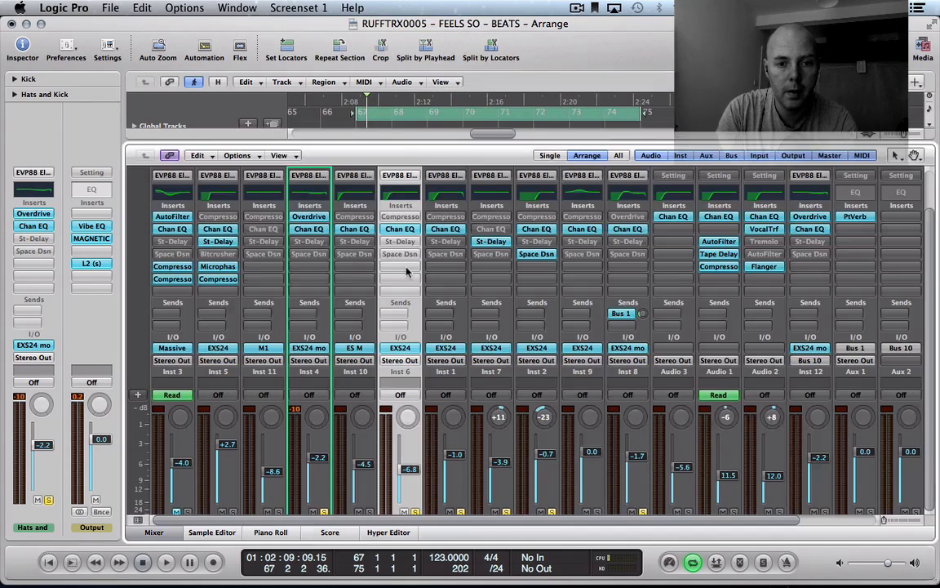
pyautogui.press('x')
pyautogui.click(276, 208)
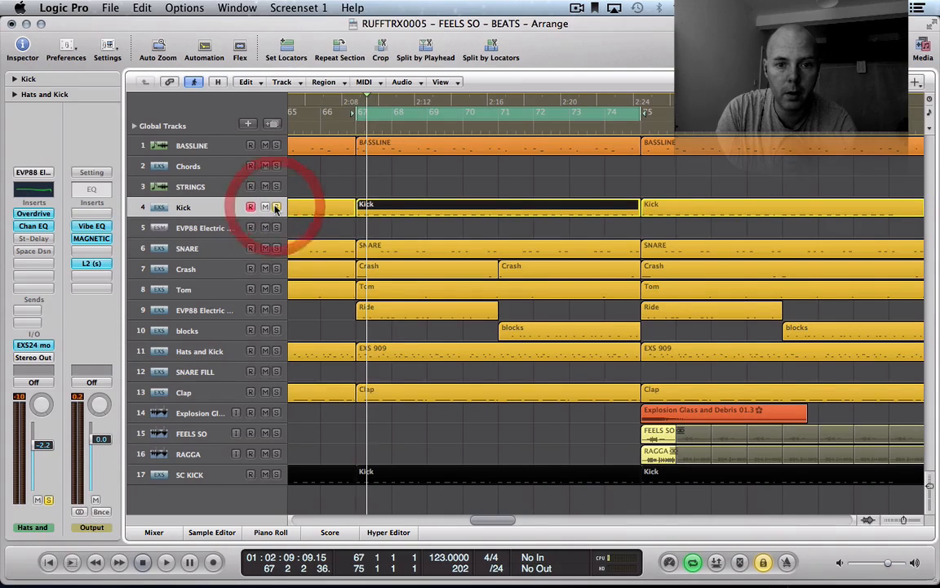
pyautogui.press('space')
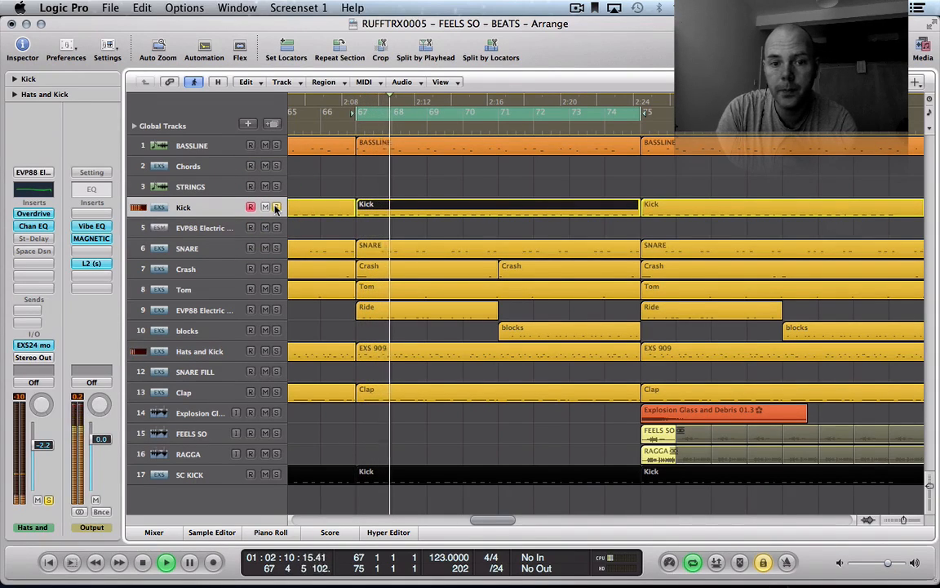
# - Show all eight bars of the Kick region's notes in the Piano Roll and stop playback
pyautogui.doubleClick(466, 212)
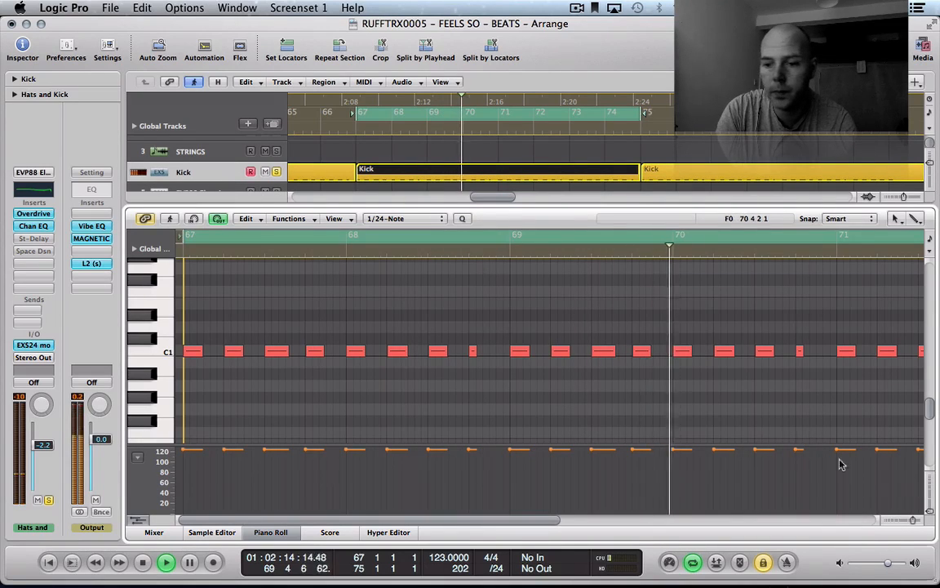
pyautogui.click(911, 523)
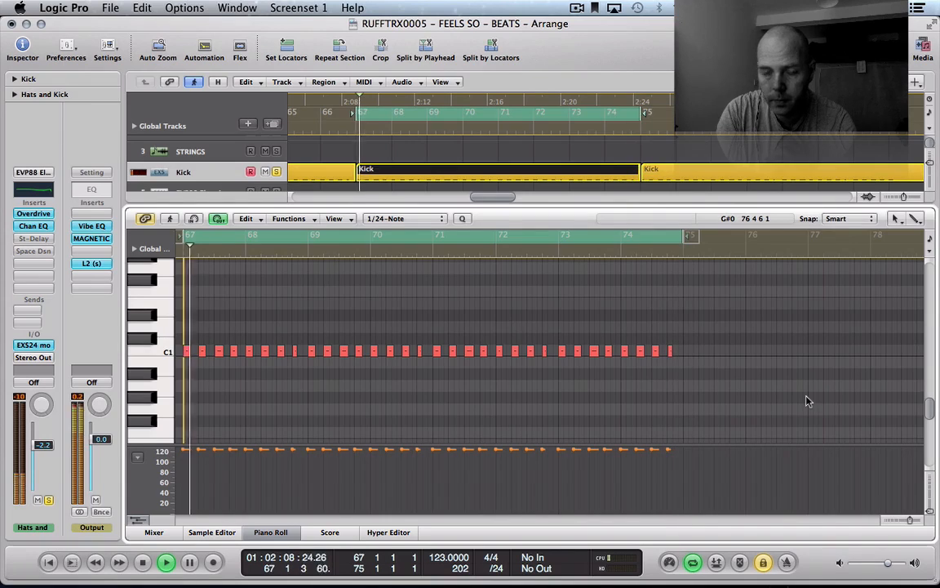
pyautogui.press('space')
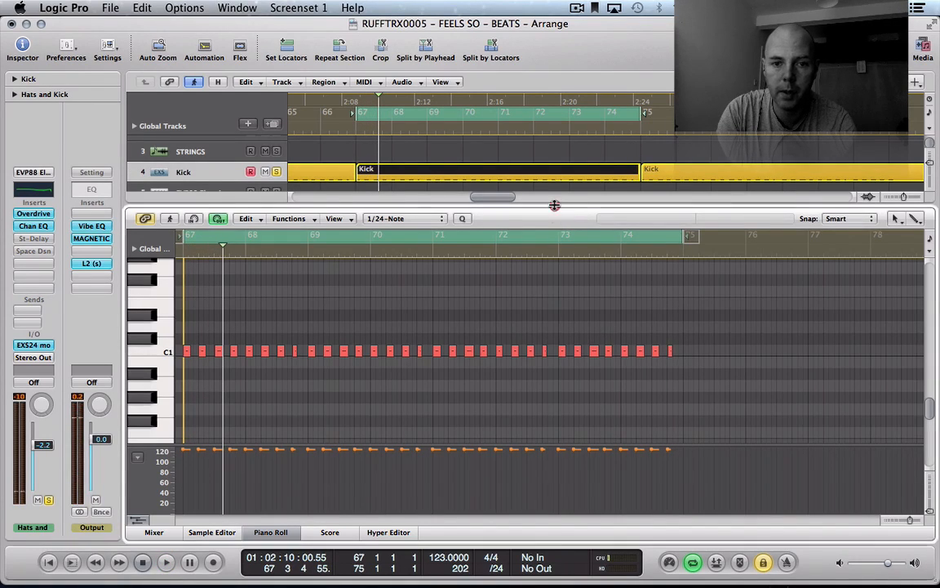
# - Enlarge the arrangement area, show the bar 67 SNARE region's notes, and play with the SNARE track also soloed
pyautogui.moveTo(554, 205); pyautogui.dragTo(542, 325)
pyautogui.click(477, 219)
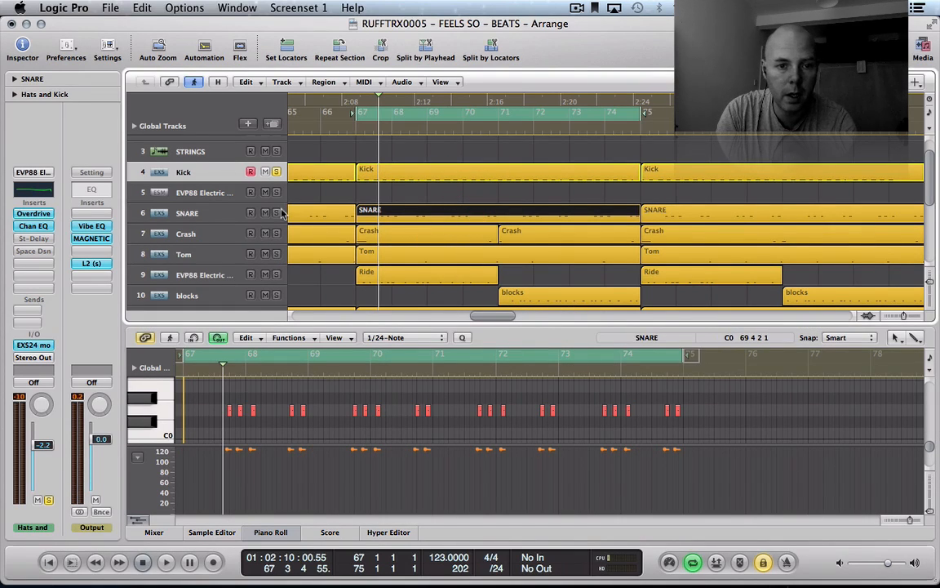
pyautogui.click(277, 214)
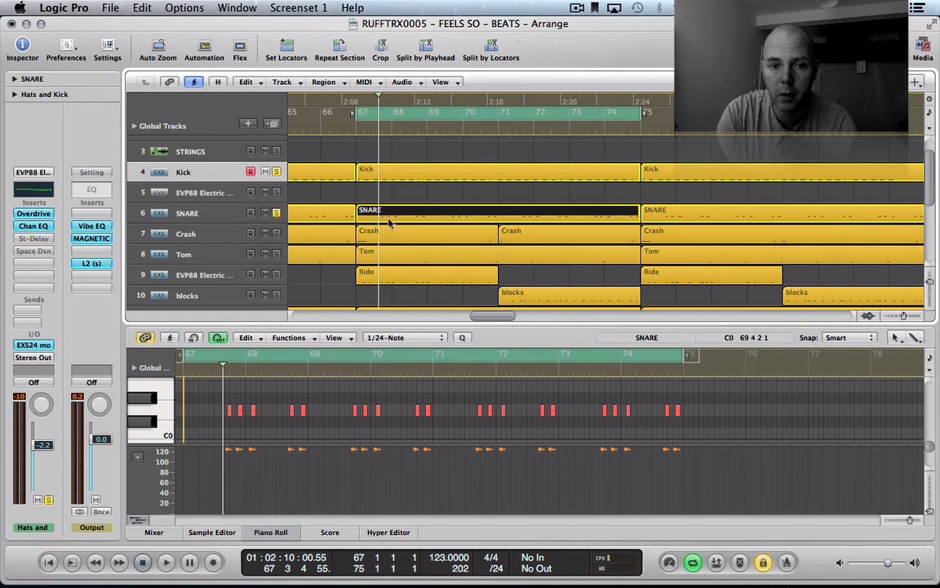
pyautogui.press('space')
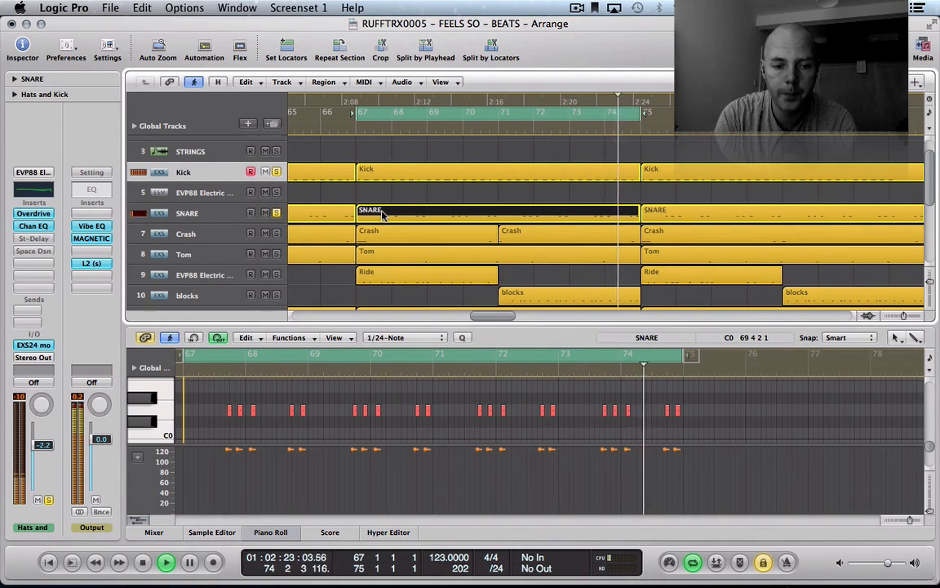
# - Shorten the cycle to the single bar from 67 to 68 and play the loop
pyautogui.scroll(-2, 382, 214)
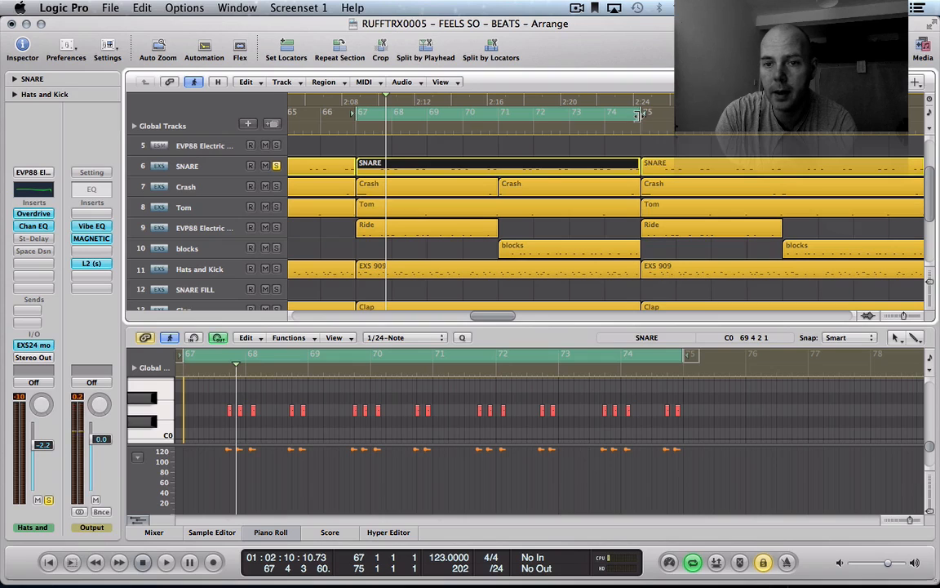
pyautogui.moveTo(639, 114); pyautogui.dragTo(385, 163)
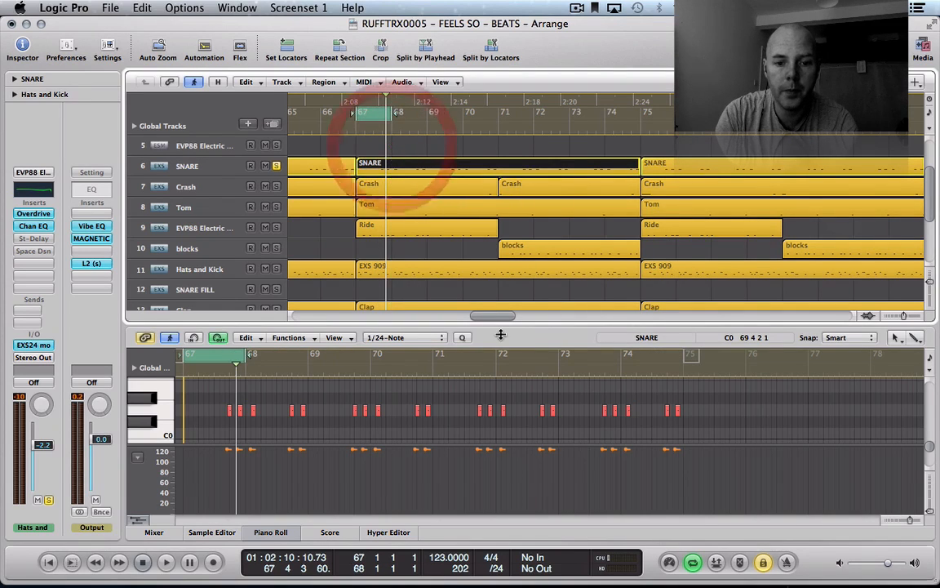
pyautogui.press('space')
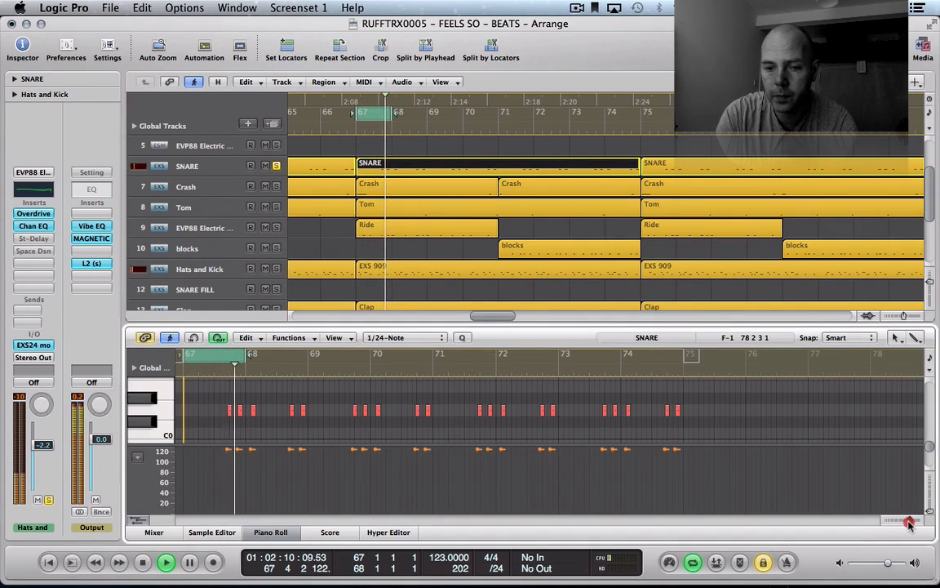
# - Extend the cycle to two bars, from 67 to 69, and play the soloed kick and snare loop
pyautogui.moveTo(910, 525)
pyautogui.mouseDown()
pyautogui.moveTo(930, 519)
pyautogui.moveTo(914, 520)
pyautogui.mouseUp()
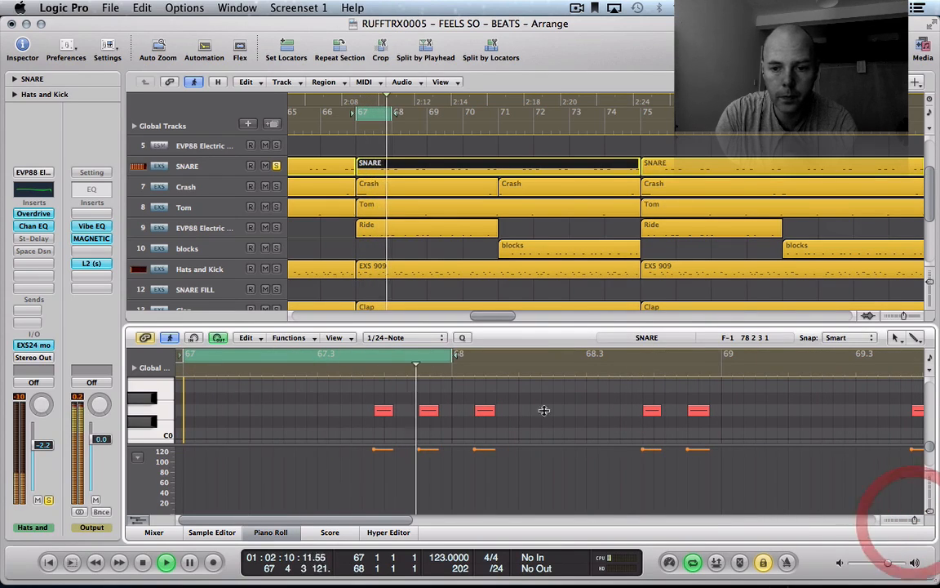
pyautogui.press('space')
pyautogui.moveTo(453, 354); pyautogui.dragTo(722, 353)
pyautogui.press('space')
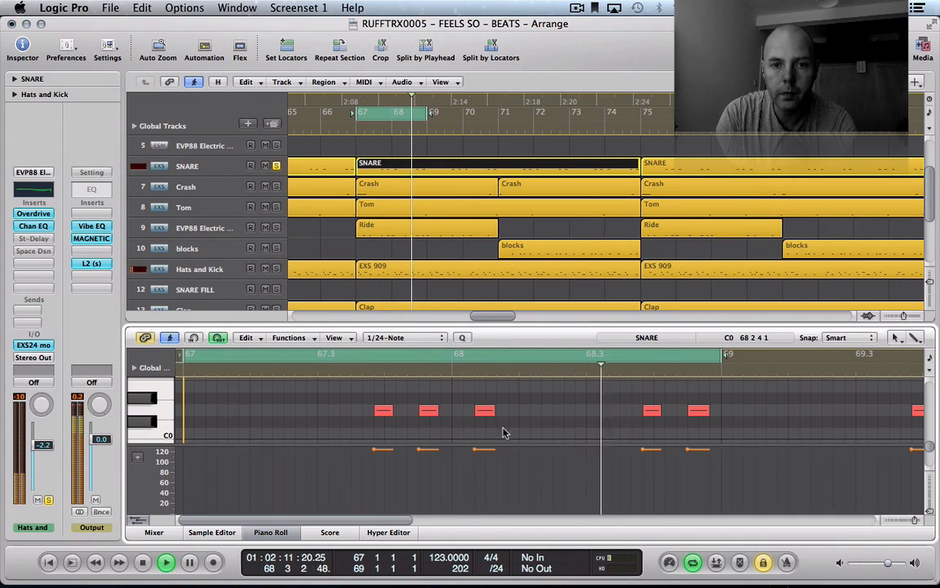
pyautogui.press('space')
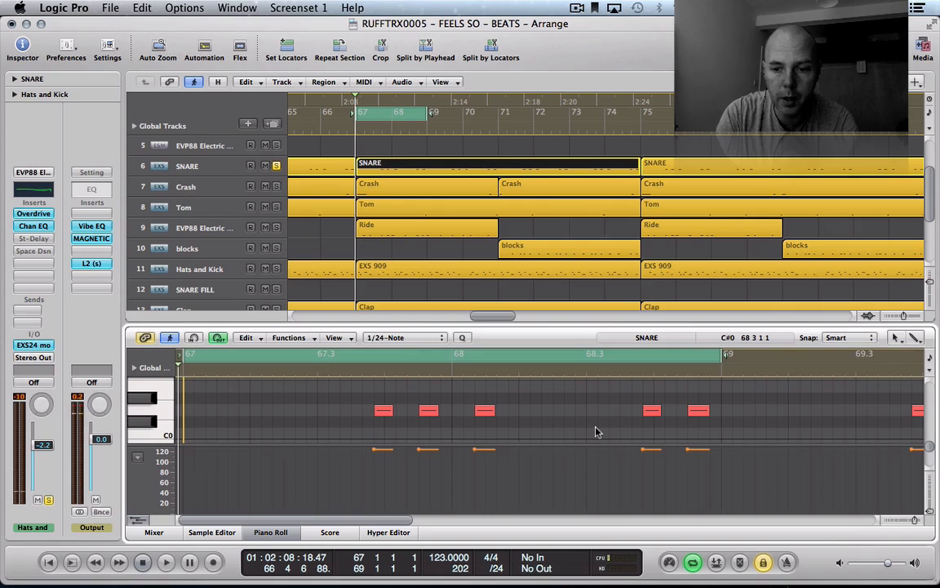
# - Set the grid division to /16 and audition snare notes in bars 67 and 68 against it
pyautogui.click(496, 574)
pyautogui.click(495, 574)
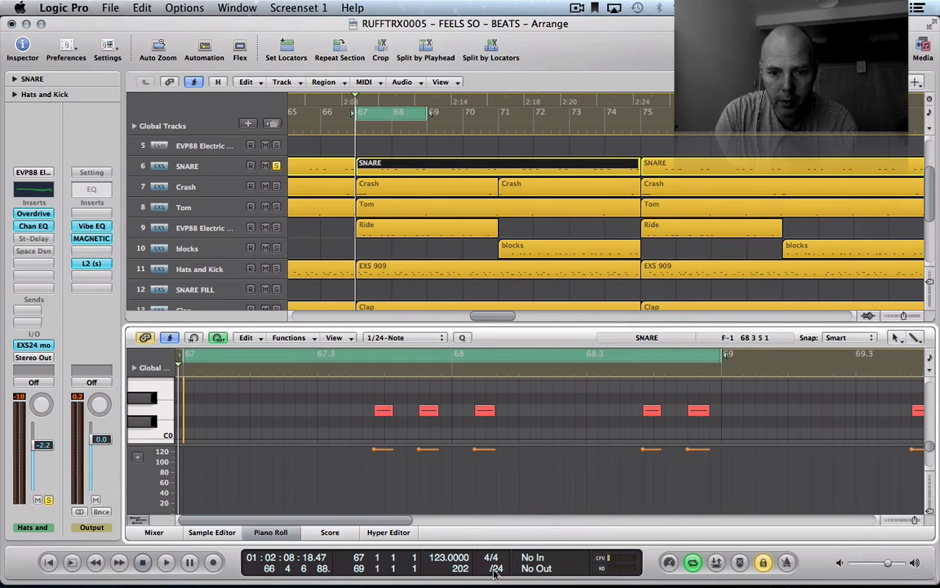
pyautogui.click(495, 567)
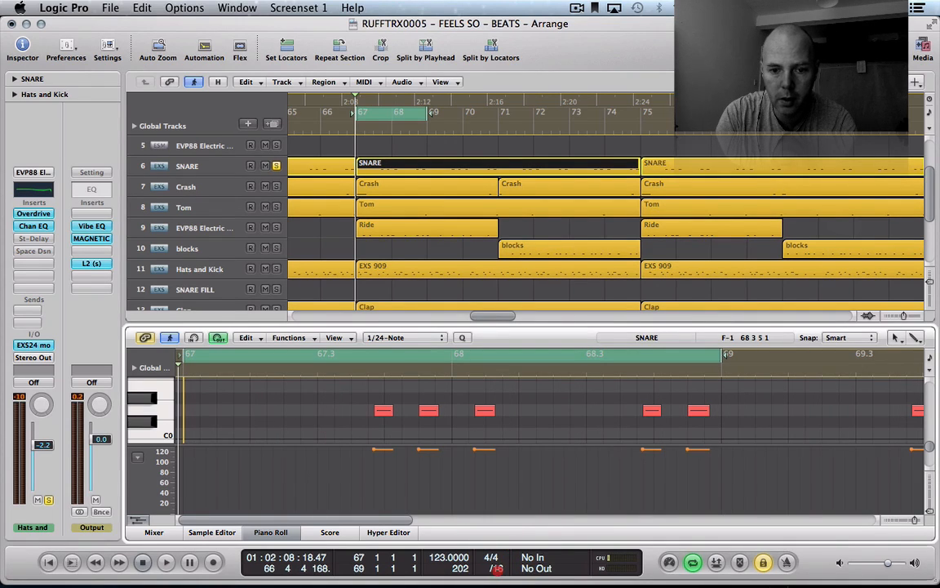
pyautogui.click(381, 411)
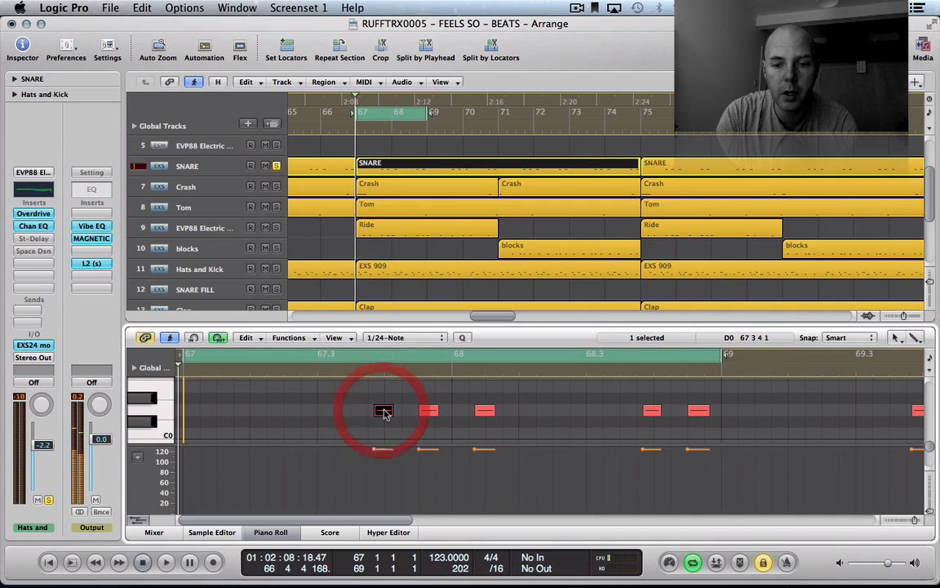
pyautogui.click(484, 410)
pyautogui.click(648, 410)
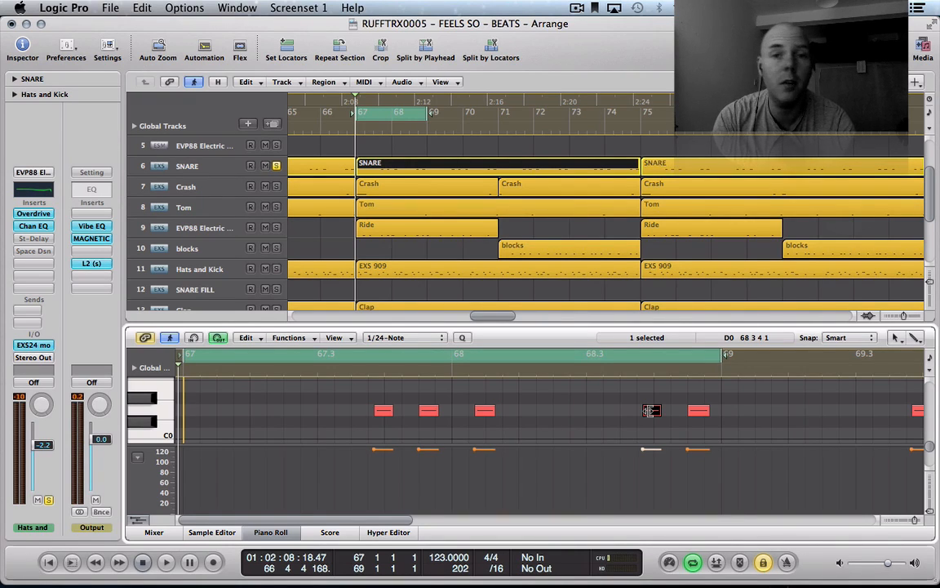
# - Try quantizing the first snare note of bar 67 with 16C Swing and with 16E Swing
pyautogui.click(387, 411)
pyautogui.click(395, 338)
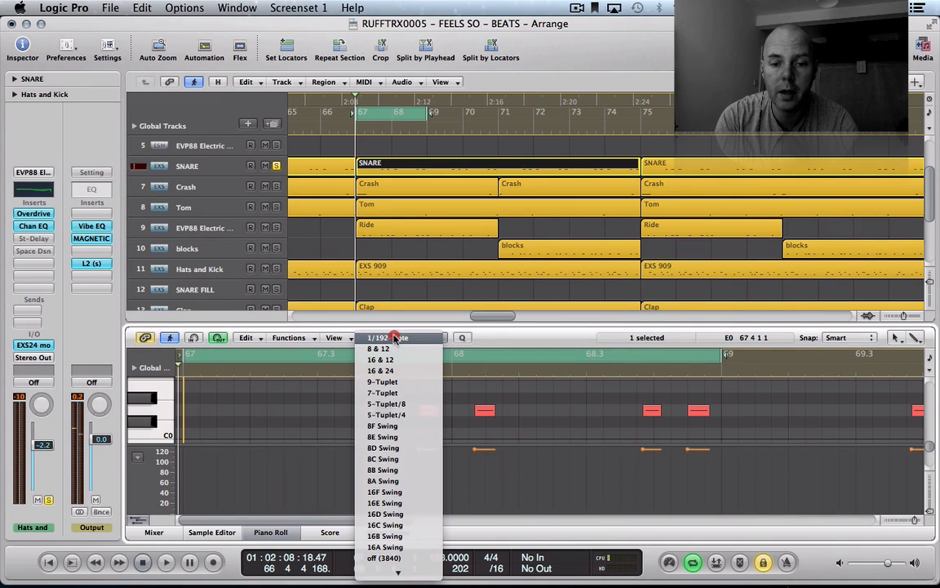
pyautogui.click(386, 525)
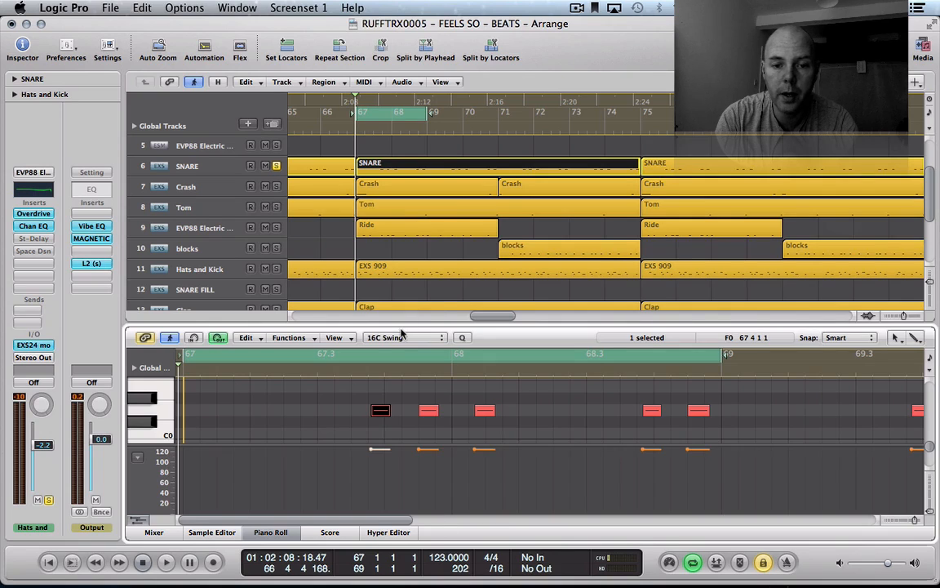
pyautogui.click(401, 335)
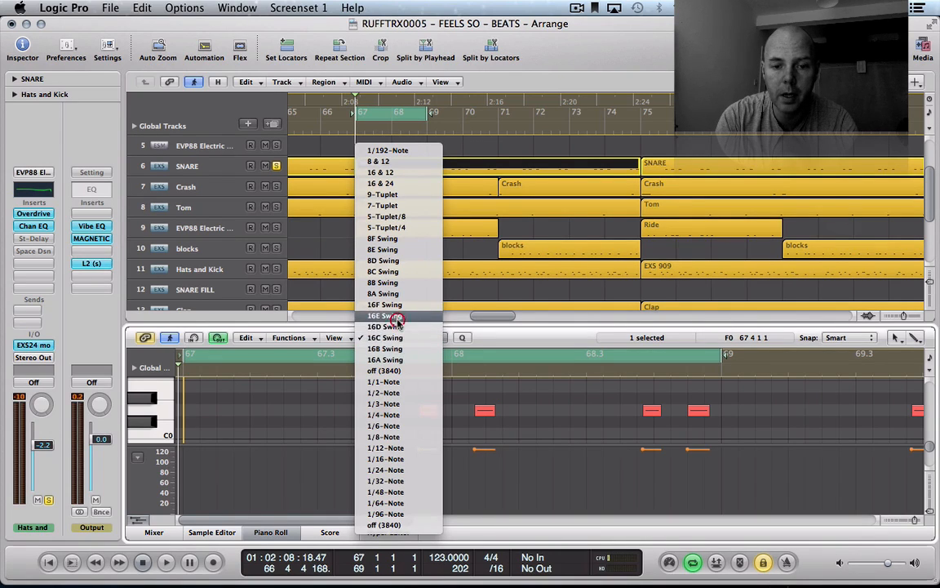
pyautogui.click(397, 317)
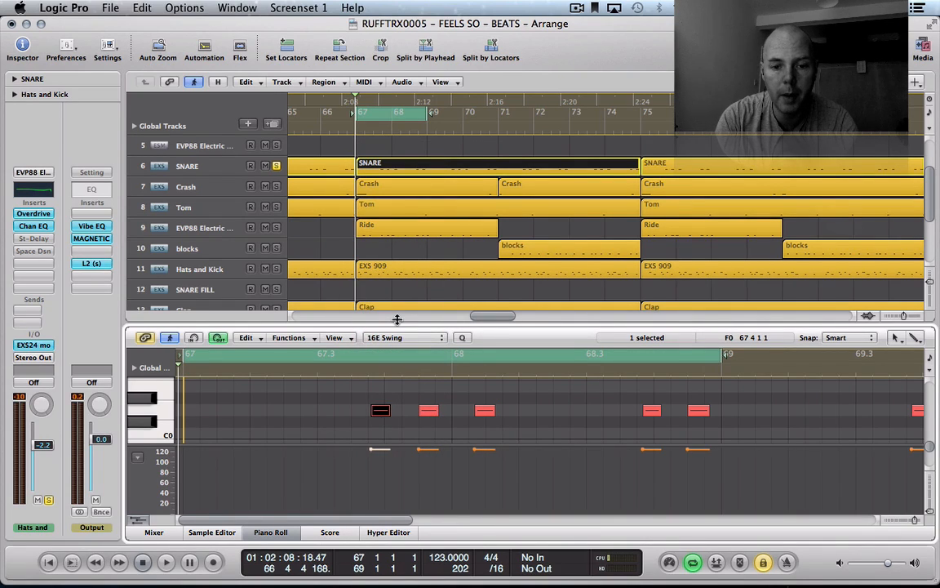
pyautogui.press('q')
# - Quantize the selected snare note to 1/24-Note and set the grid division to /24
pyautogui.click(400, 338)
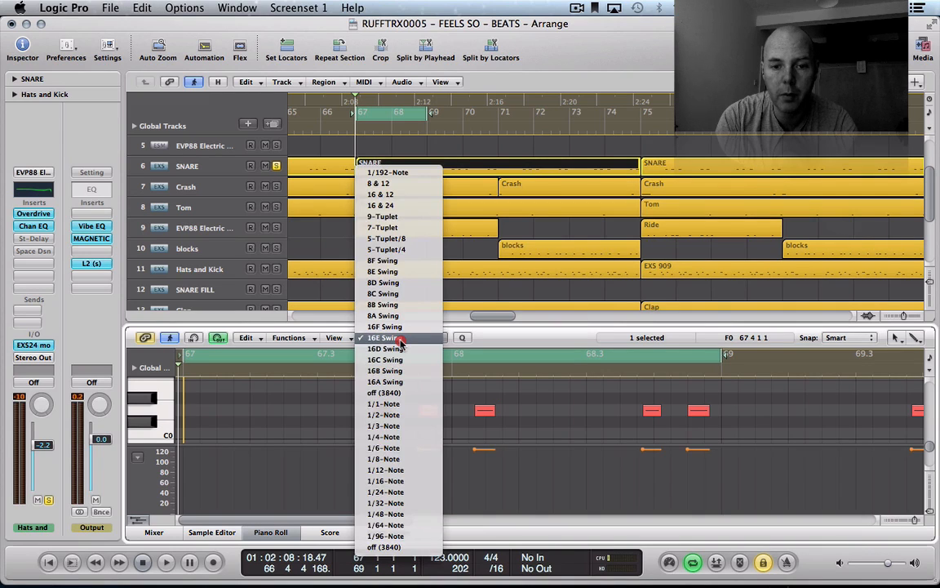
pyautogui.click(400, 338)
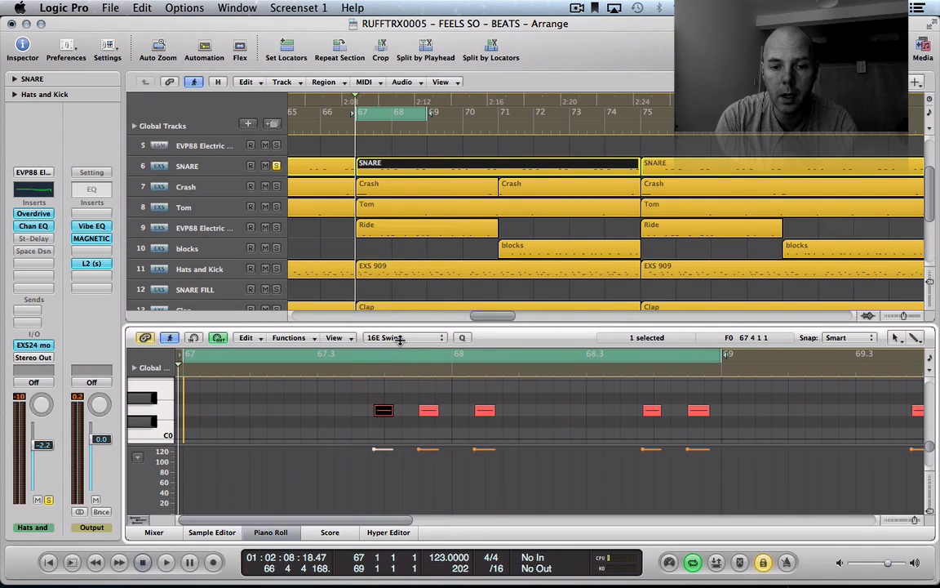
pyautogui.click(400, 338)
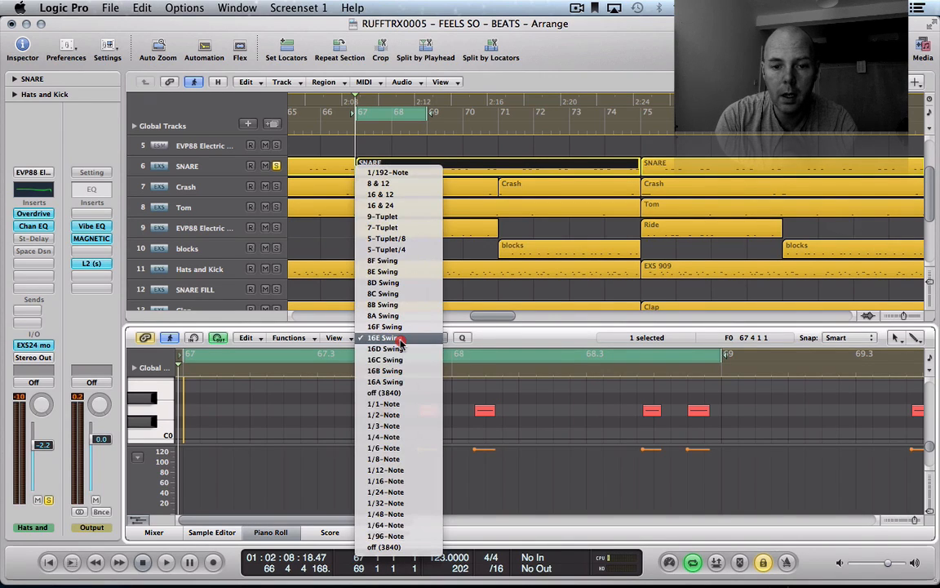
pyautogui.click(395, 492)
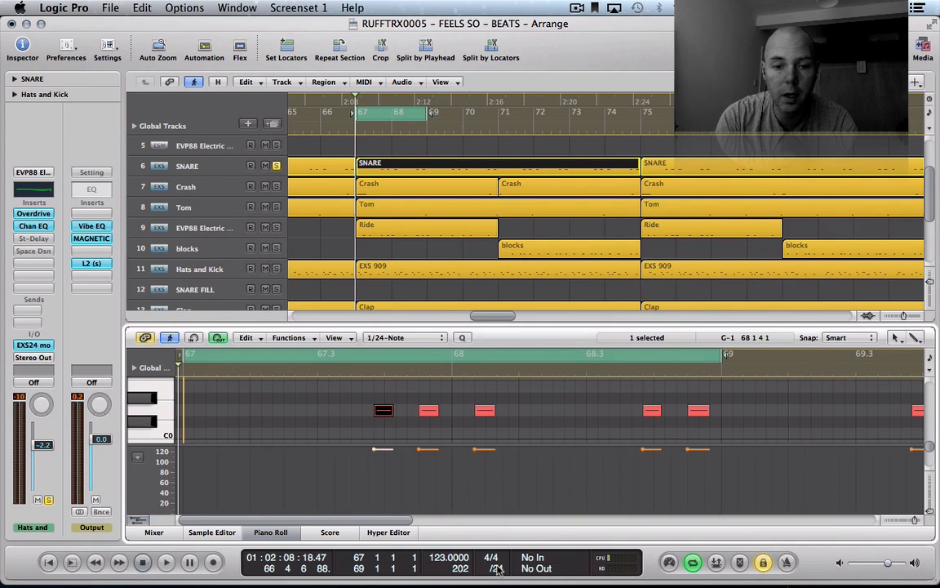
# - Examine how bar 67's first two snare notes sit on the /24 grid, audition them and play the two-bar loop
pyautogui.click(398, 395)
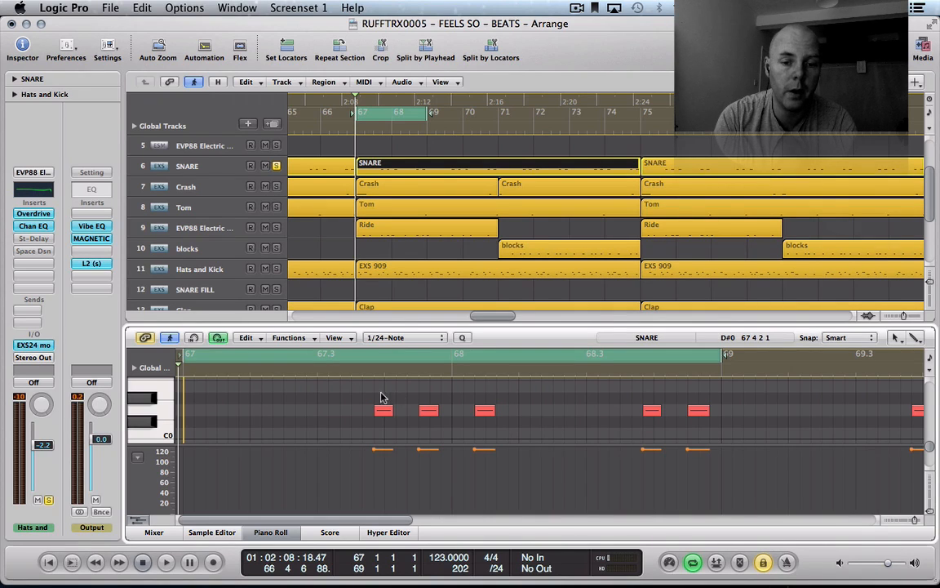
pyautogui.click(380, 396)
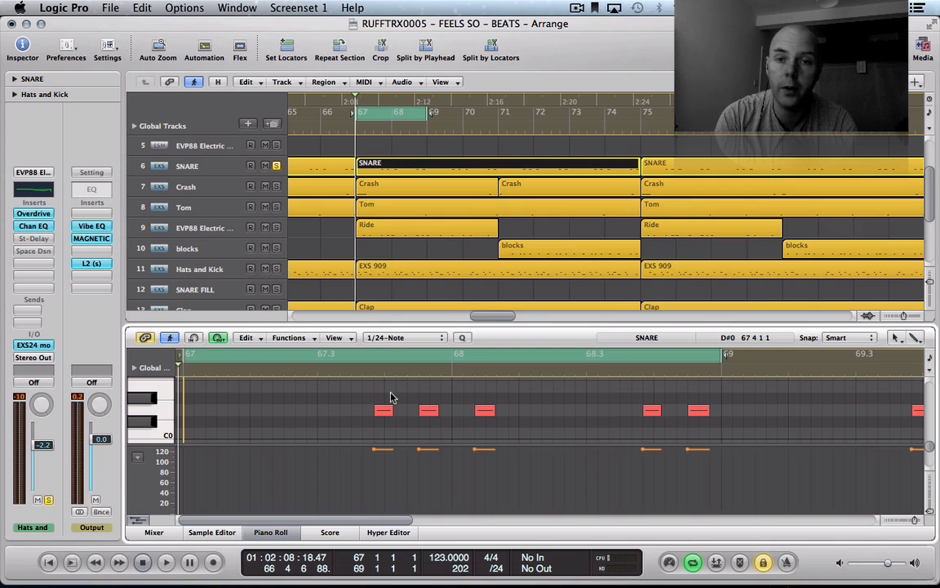
pyautogui.click(358, 409)
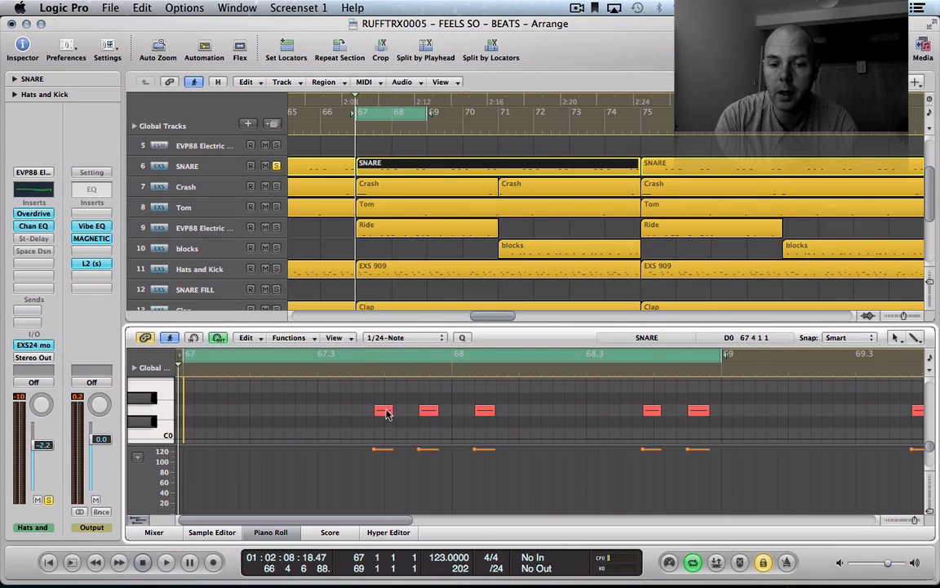
pyautogui.click(384, 412)
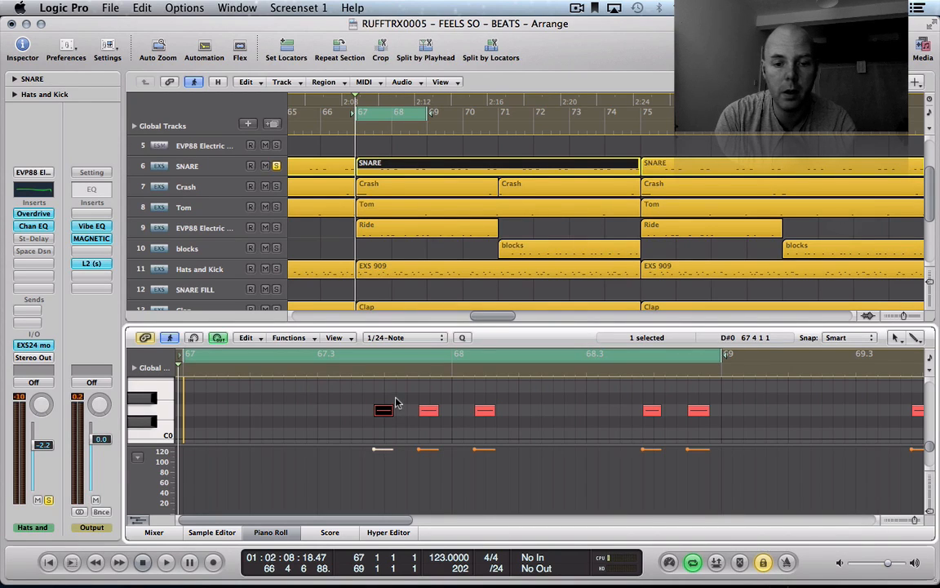
pyautogui.click(384, 403)
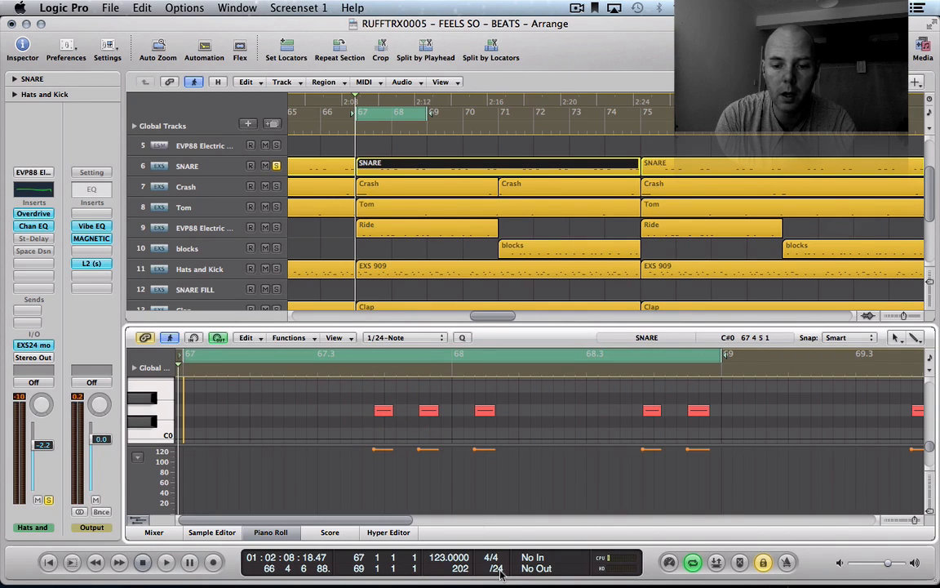
pyautogui.click(383, 410)
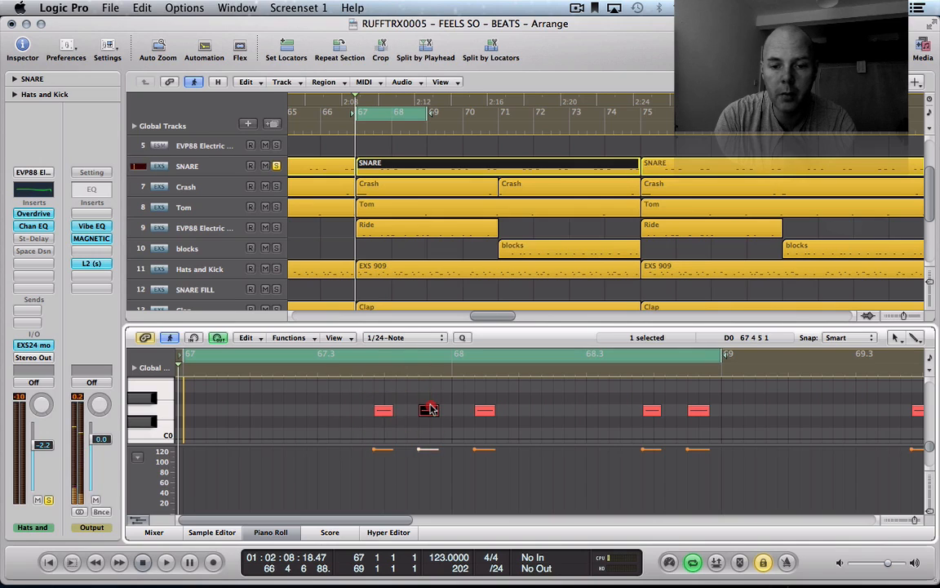
pyautogui.click(429, 409)
pyautogui.click(384, 410)
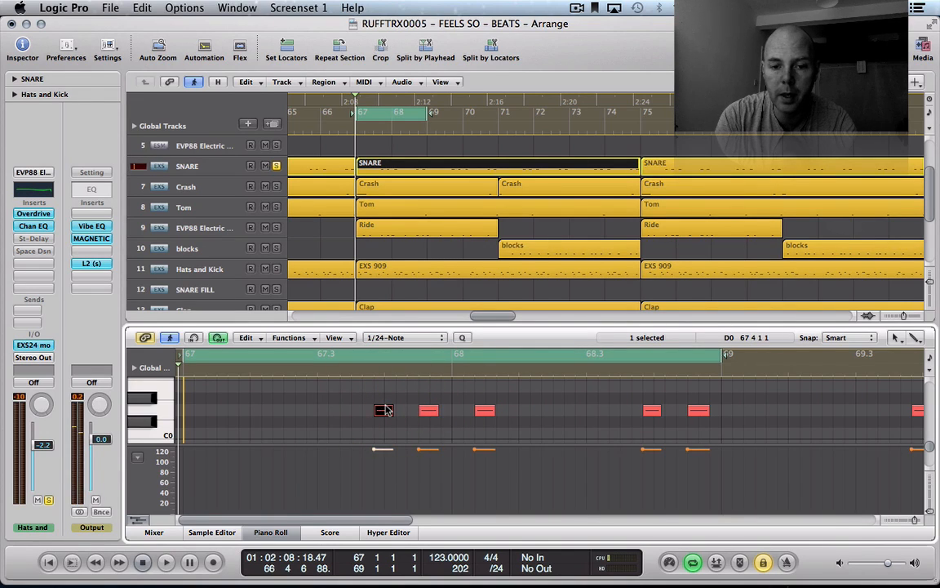
pyautogui.press('space')
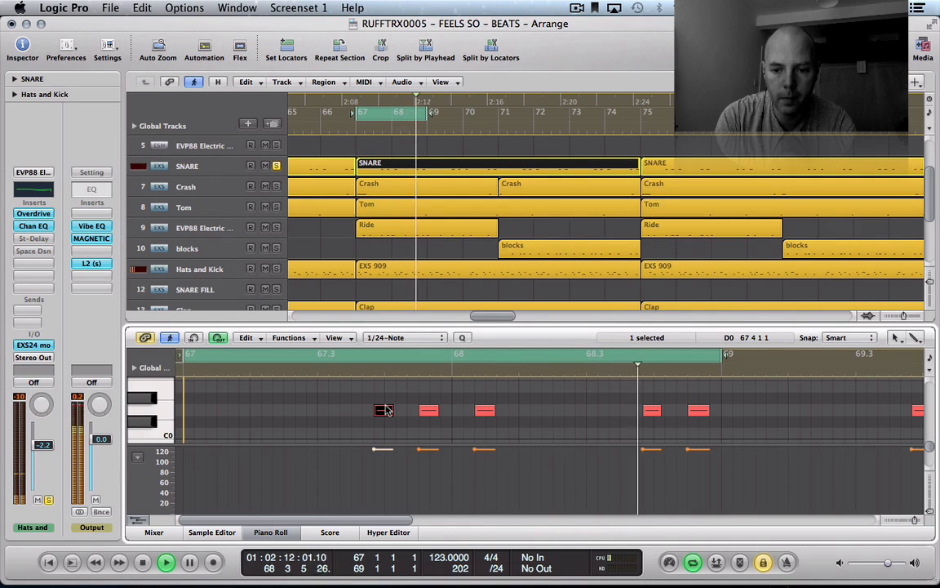
pyautogui.press('space')
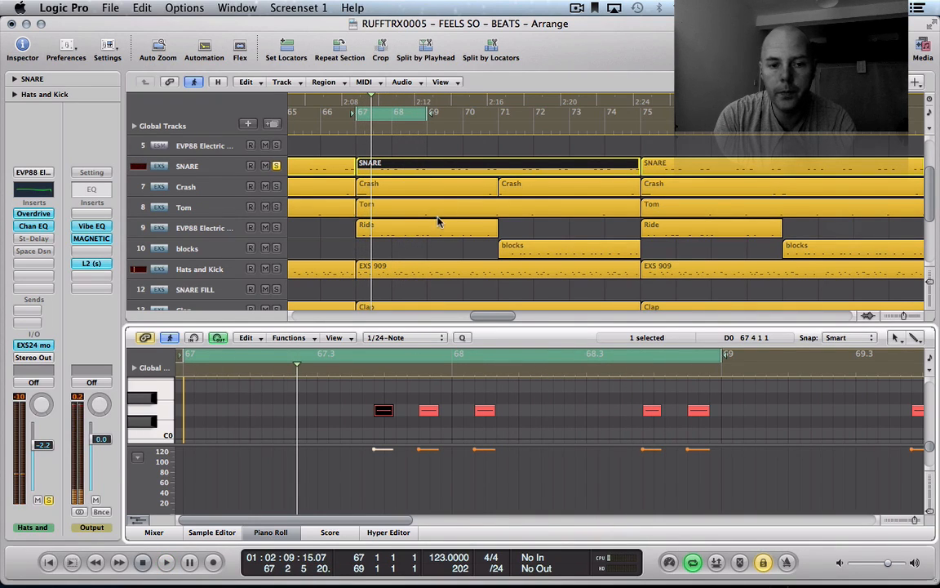
# - Solo the Hats and Kick track as well, play the loop, and show its bar 67 EXS 909 region in an enlarged Piano Roll
pyautogui.click(276, 269)
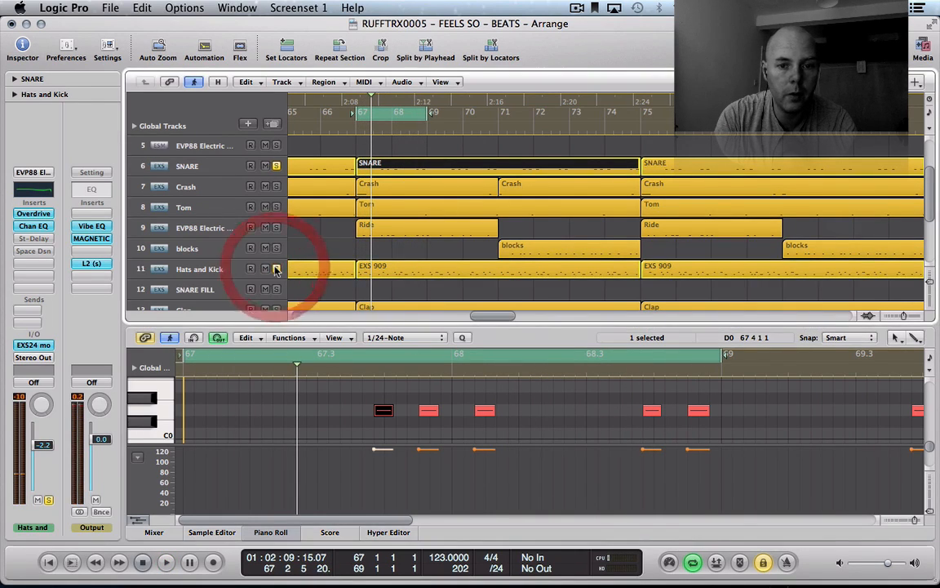
pyautogui.press('space')
pyautogui.click(376, 272)
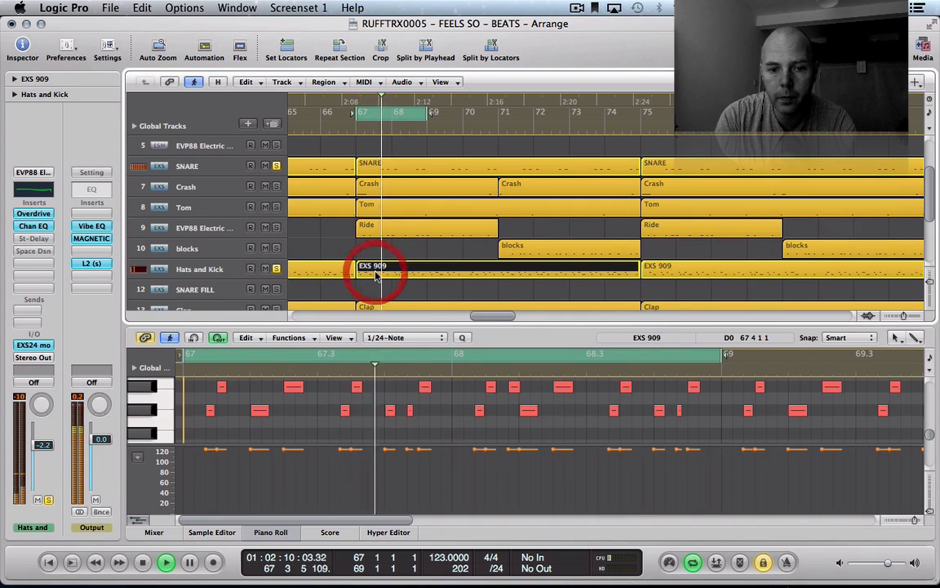
pyautogui.moveTo(378, 326); pyautogui.dragTo(381, 247)
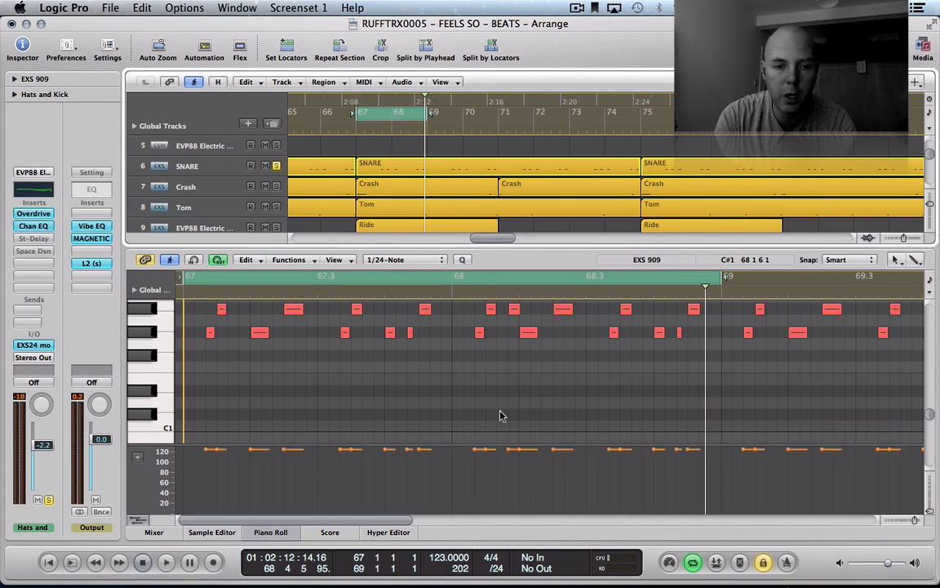
# - Audition the EXS 909 region's notes one by one through bar 67 into the start of bar 68
pyautogui.click(209, 342)
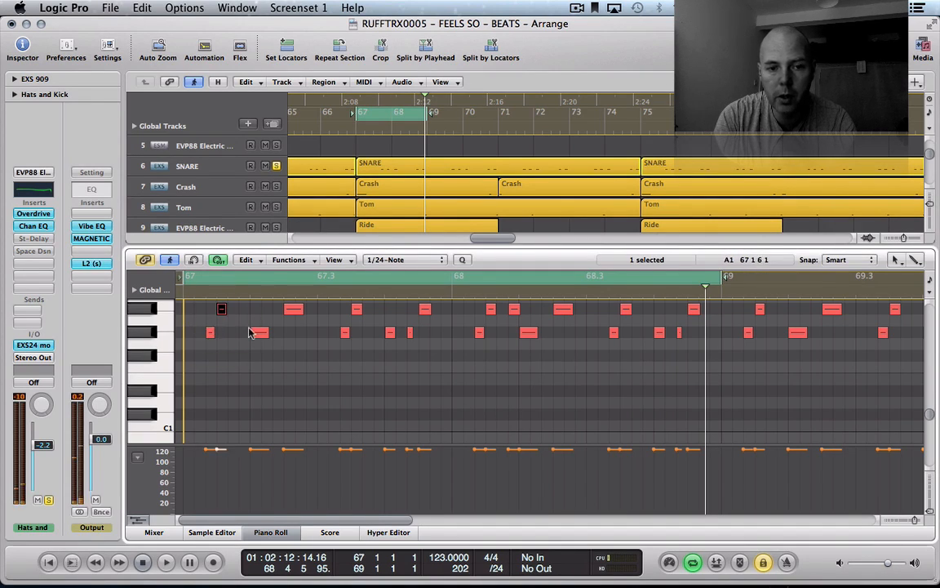
pyautogui.click(253, 332)
pyautogui.click(294, 309)
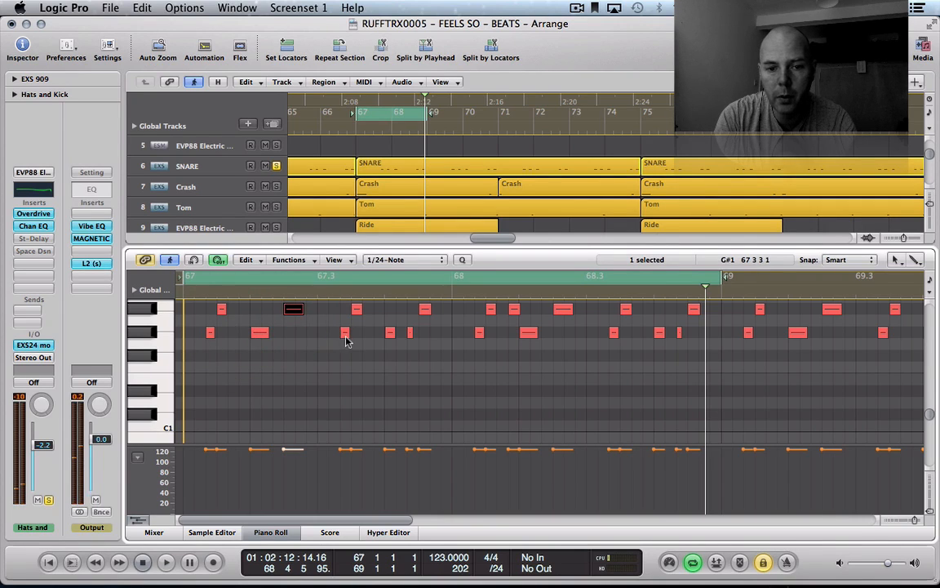
pyautogui.click(345, 332)
pyautogui.click(357, 309)
pyautogui.click(390, 332)
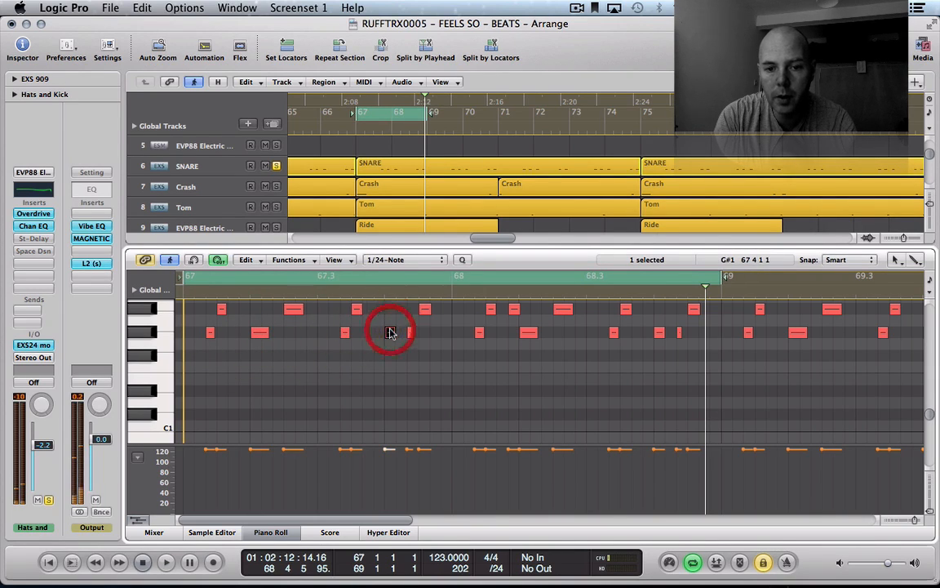
pyautogui.click(409, 332)
pyautogui.click(425, 309)
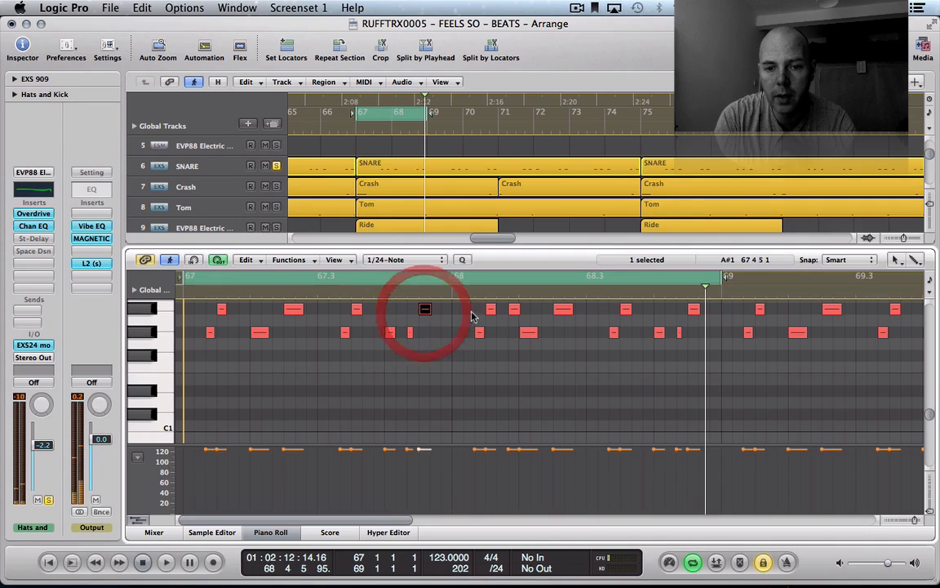
pyautogui.click(479, 332)
pyautogui.click(487, 320)
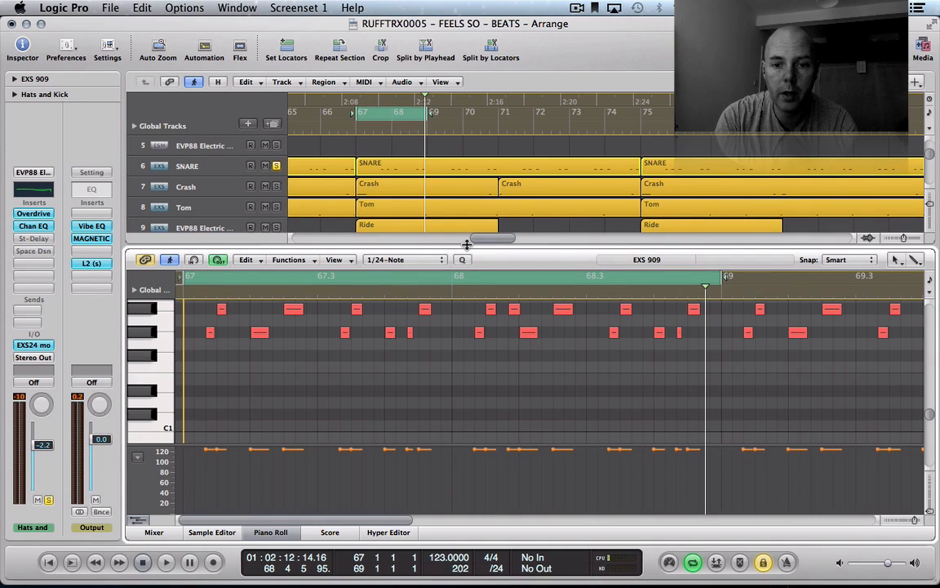
# - Enlarge the arrangement area, solo the Tom track too, and audition the first note of its bar 67 region in the Piano Roll
pyautogui.moveTo(467, 244); pyautogui.dragTo(457, 335)
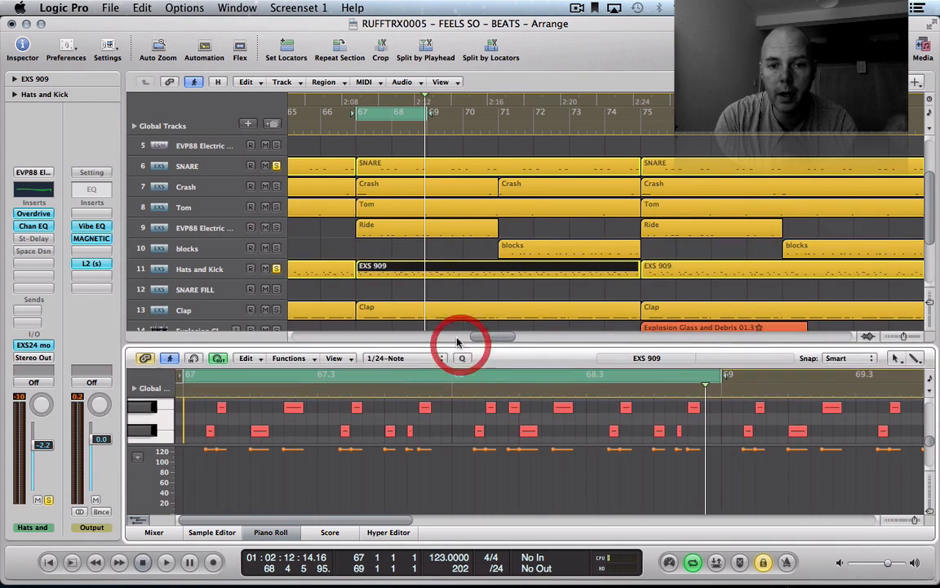
pyautogui.click(276, 207)
pyautogui.click(395, 204)
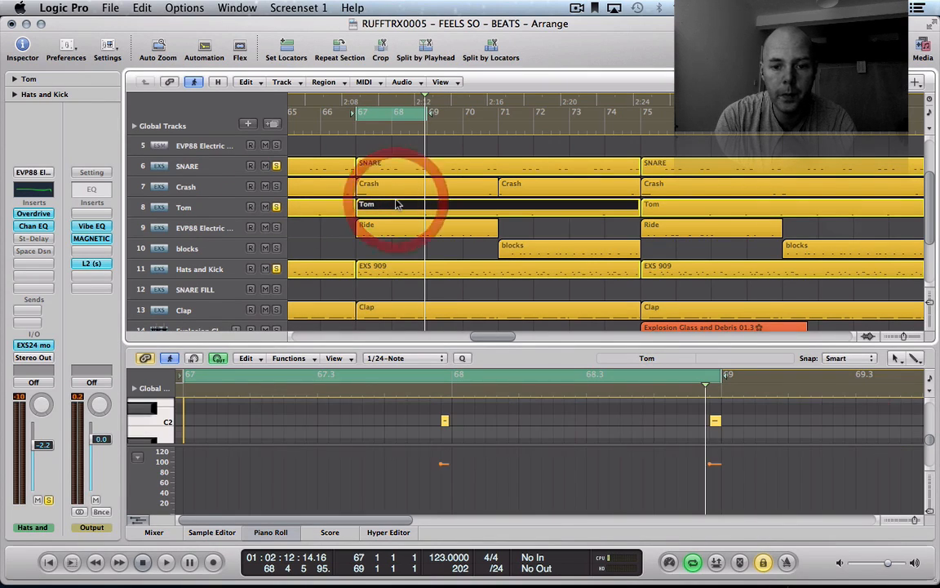
pyautogui.click(445, 422)
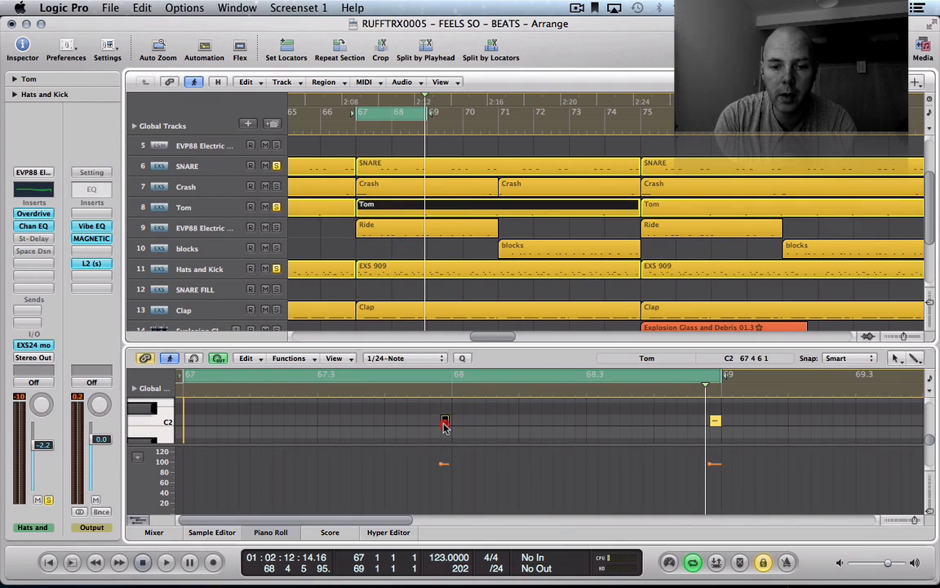
# - Audition both Tom notes, just before bars 68 and 69, and play the two-bar loop between them
pyautogui.click(715, 420)
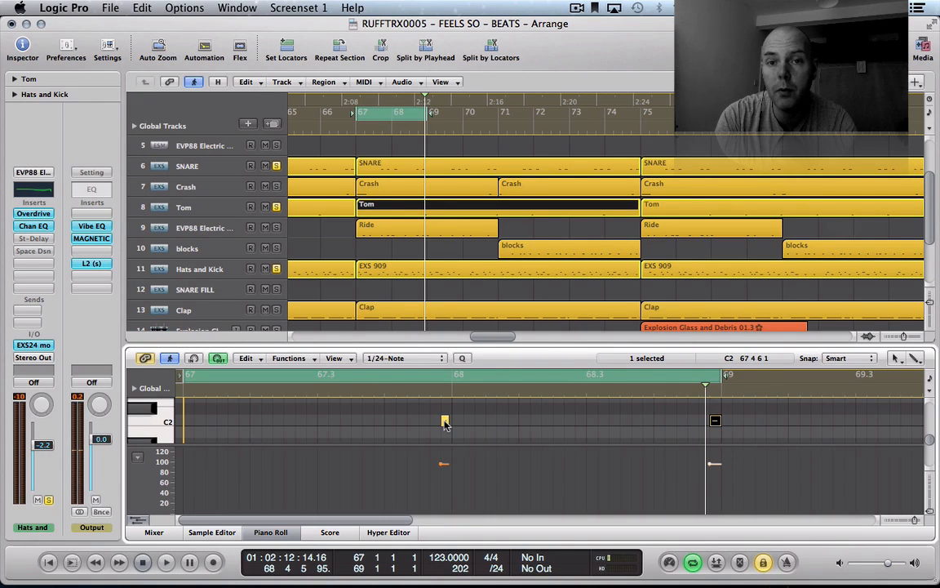
pyautogui.press('space')
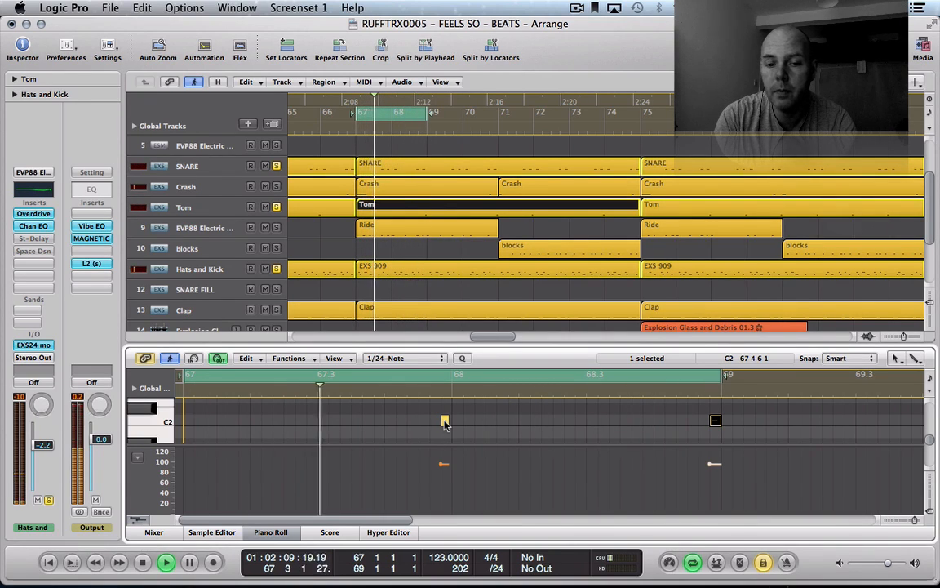
pyautogui.press('space')
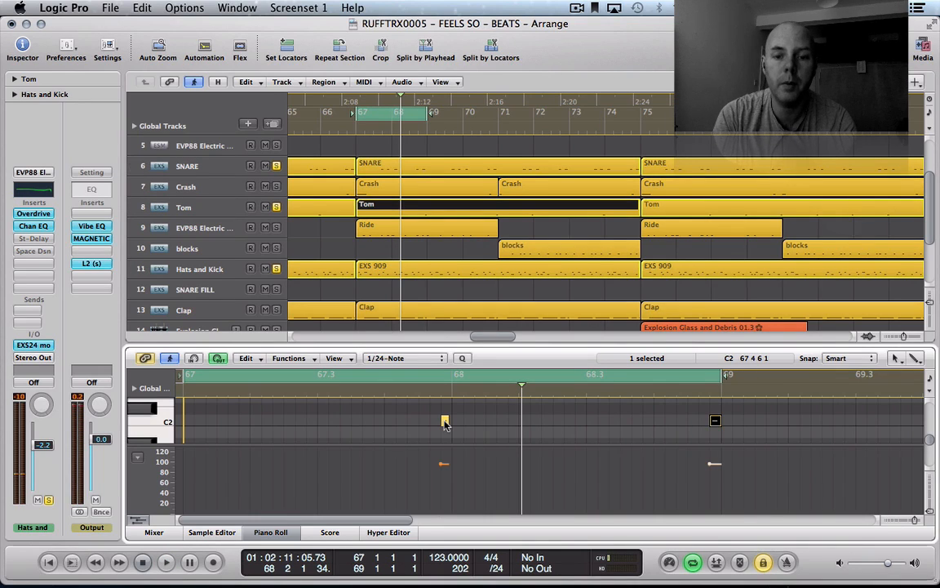
pyautogui.click(445, 421)
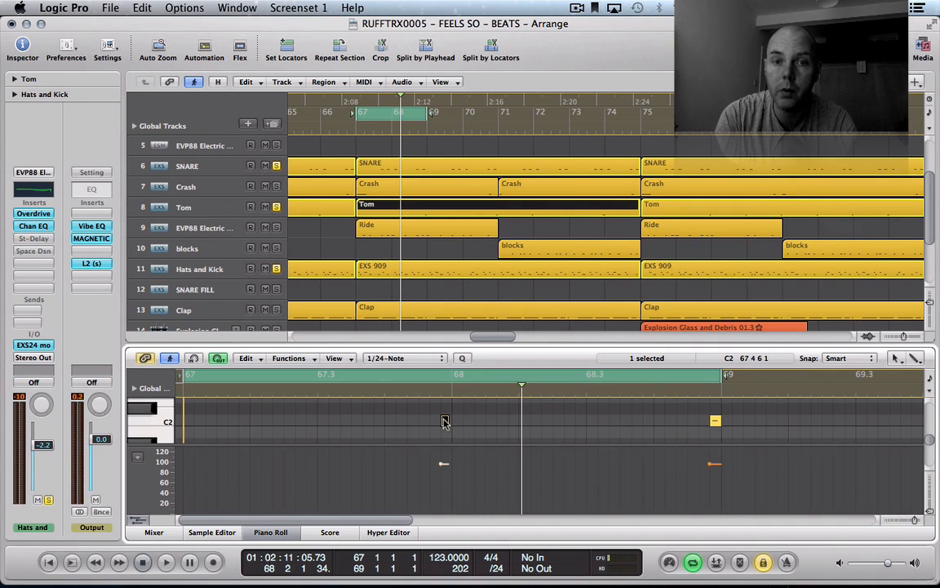
pyautogui.click(542, 417)
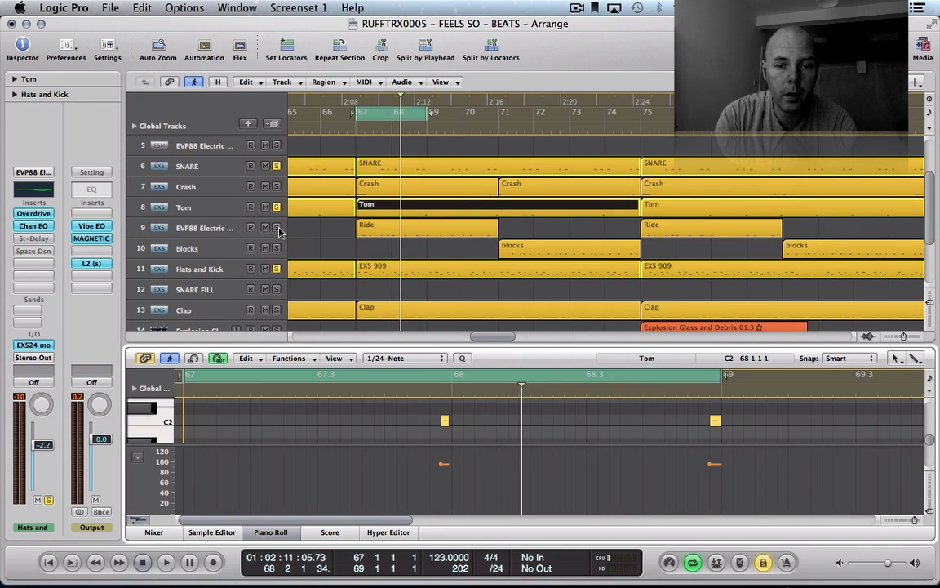
# - Compare the bar 67 SNARE and Tom regions by showing each one's notes in the Piano Roll
pyautogui.scroll(-1, 395, 270)
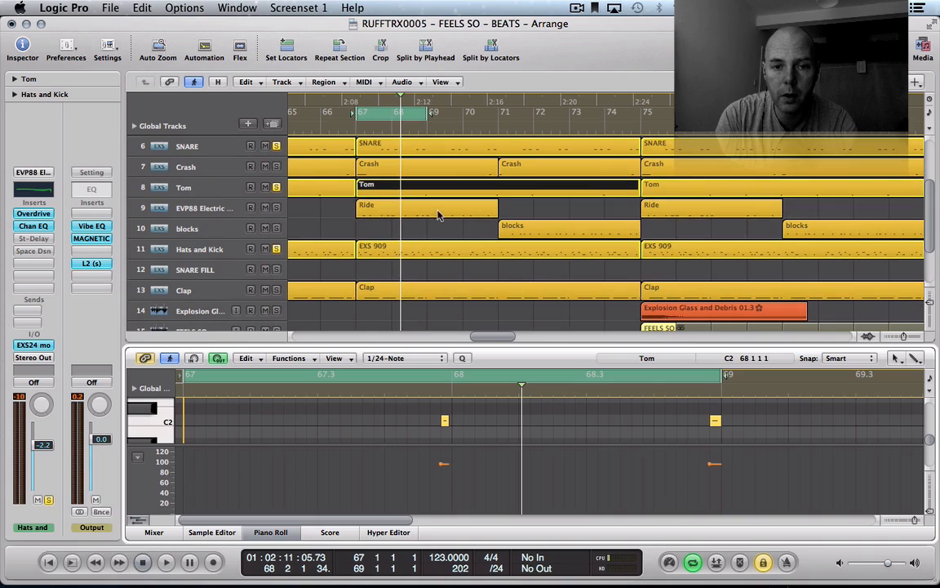
pyautogui.click(397, 145)
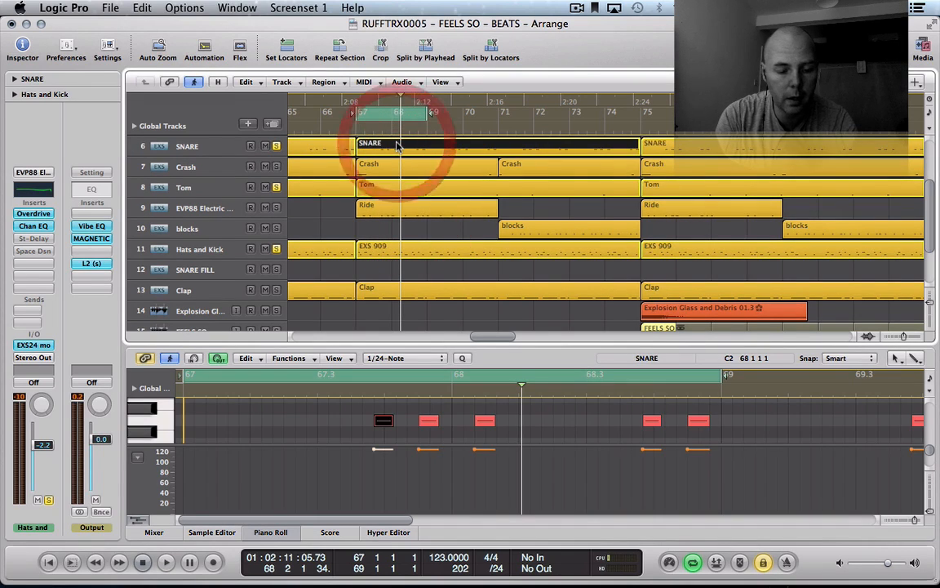
pyautogui.click(397, 185)
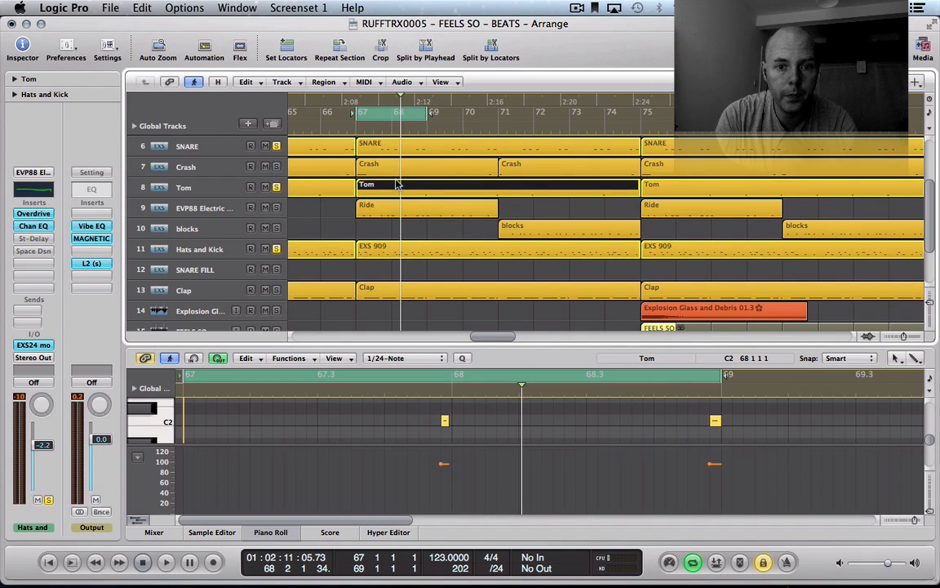
pyautogui.click(389, 151)
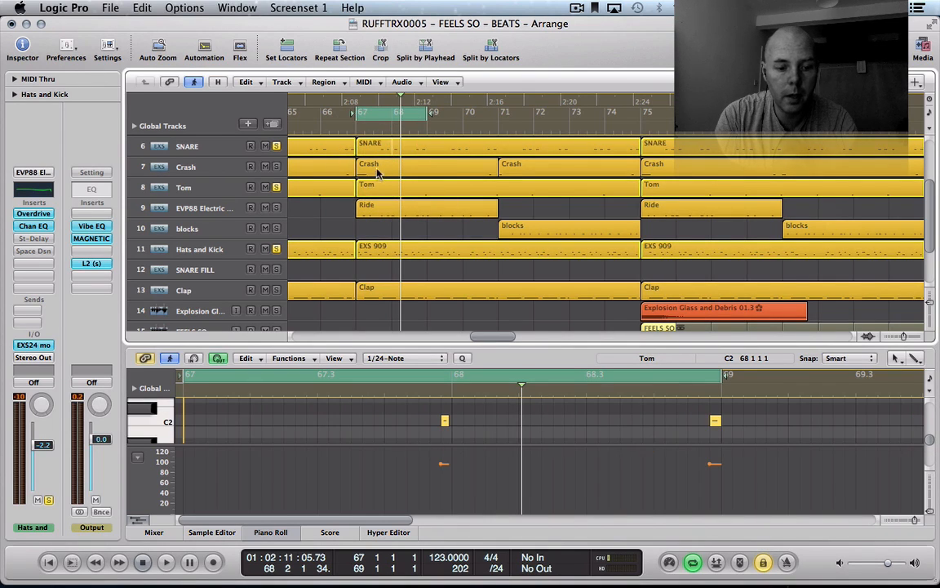
# - Select the bar 67 SNARE, Tom, Ride, EXS 909 and Clap regions together and enlarge the Piano Roll to show their combined notes
pyautogui.click(373, 153)
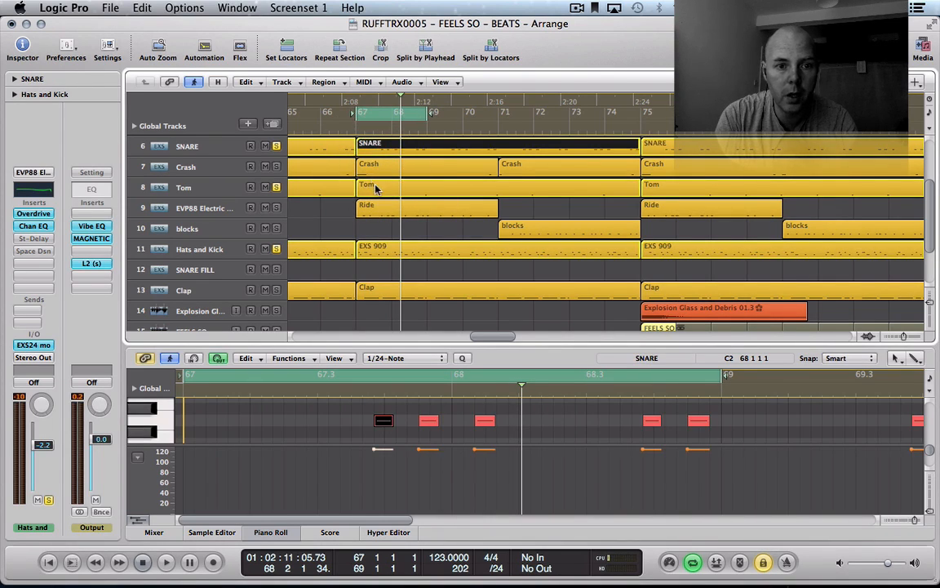
pyautogui.keyDown('shift'); pyautogui.click(377, 186); pyautogui.keyUp('shift')
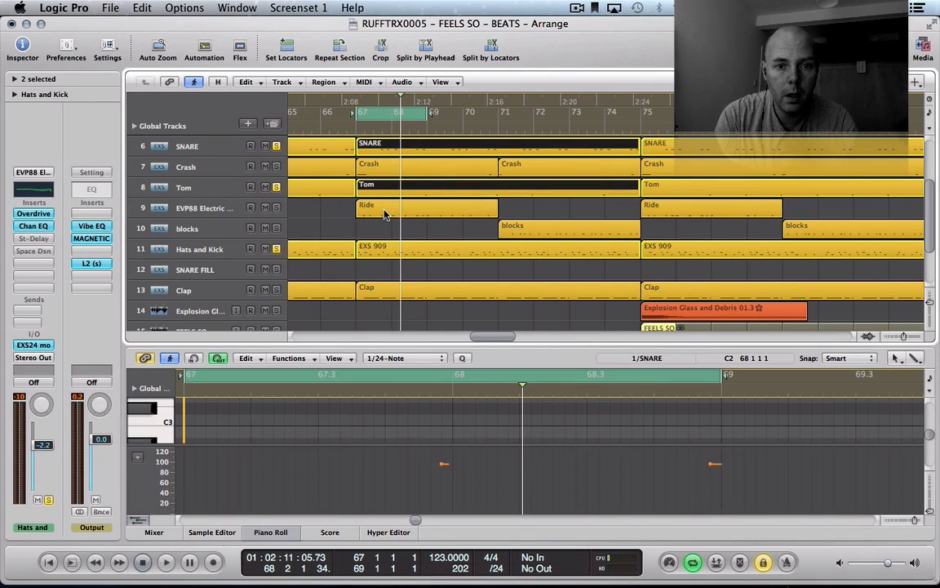
pyautogui.keyDown('shift'); pyautogui.click(385, 213); pyautogui.keyUp('shift')
pyautogui.keyDown('shift'); pyautogui.click(373, 255); pyautogui.keyUp('shift')
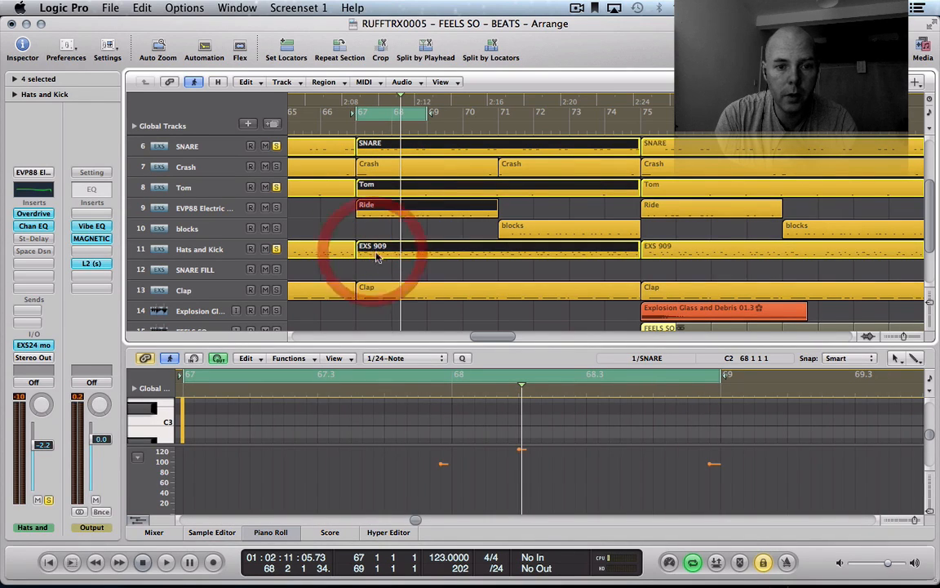
pyautogui.keyDown('shift'); pyautogui.click(384, 291); pyautogui.keyUp('shift')
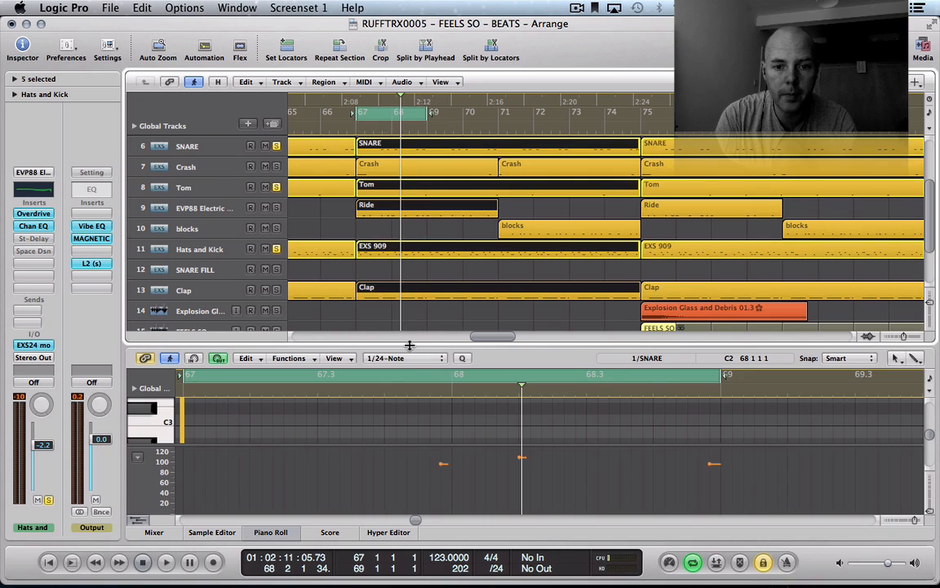
pyautogui.moveTo(410, 344); pyautogui.dragTo(410, 70)
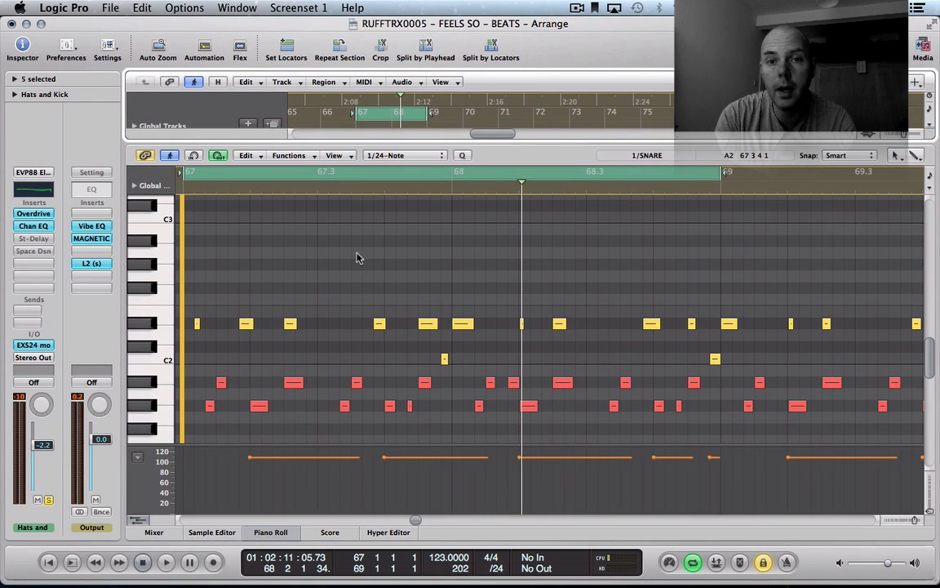
# - Play the loop briefly, solo the Clap track as well, and enlarge the Piano Roll again
pyautogui.press('space')
pyautogui.press('space')
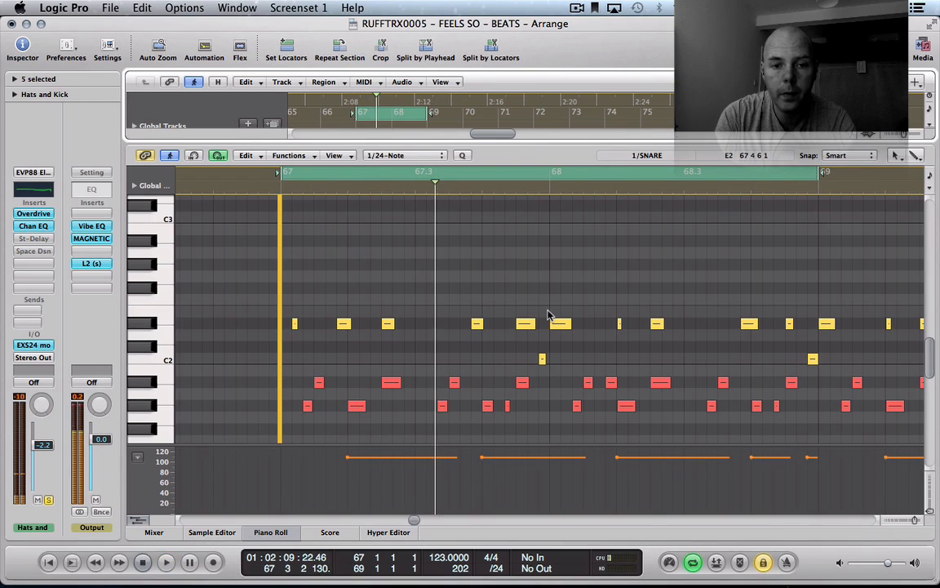
pyautogui.moveTo(385, 142); pyautogui.dragTo(353, 416)
pyautogui.click(277, 290)
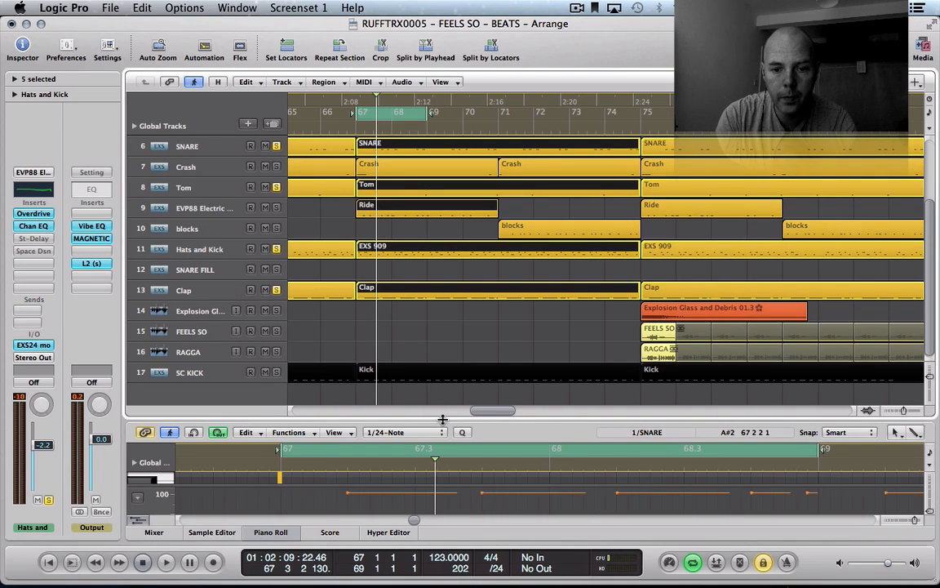
pyautogui.moveTo(442, 419); pyautogui.dragTo(466, 102)
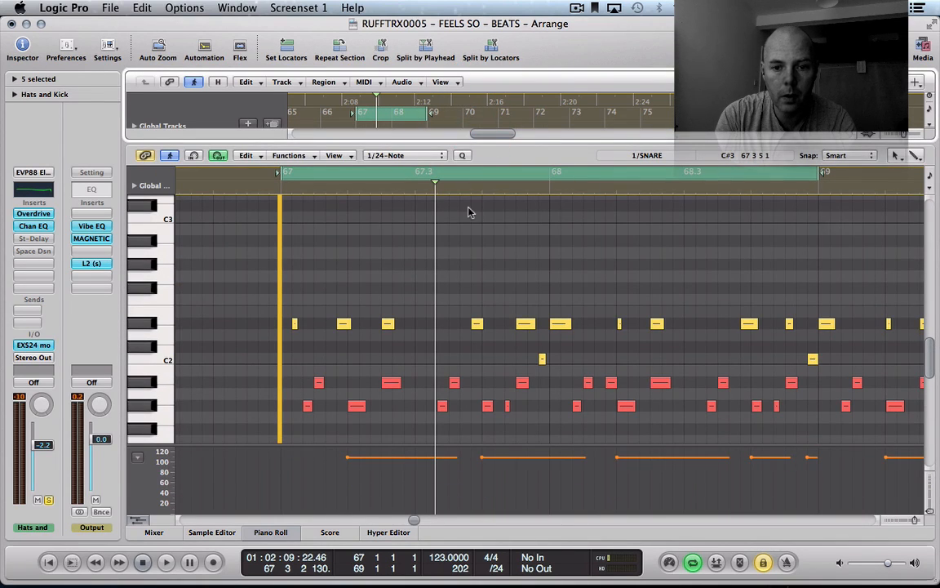
# - Play the two-bar loop while examining the combined hat, tom, clap and snare notes in the Piano Roll
pyautogui.scroll(-3, 470, 212)
pyautogui.press('space')
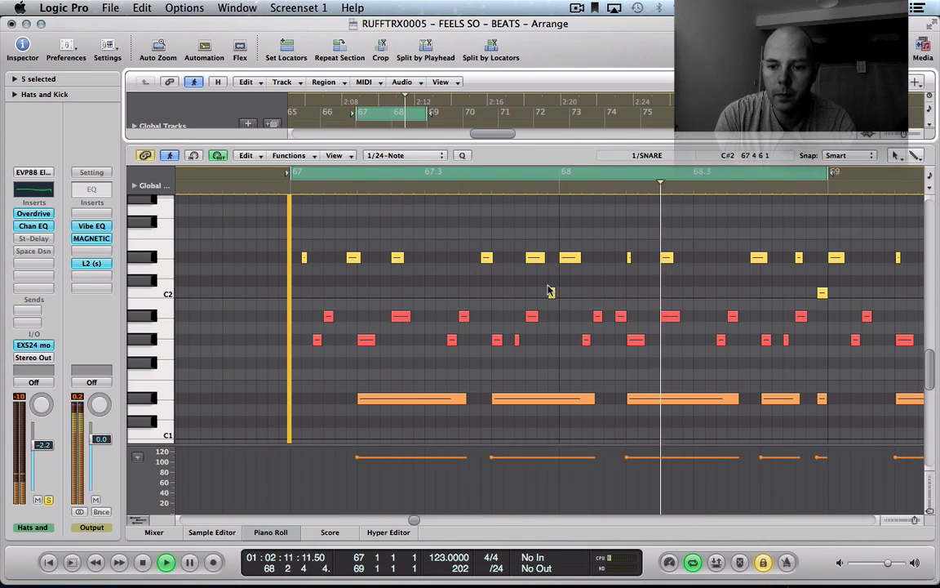
pyautogui.press('space')
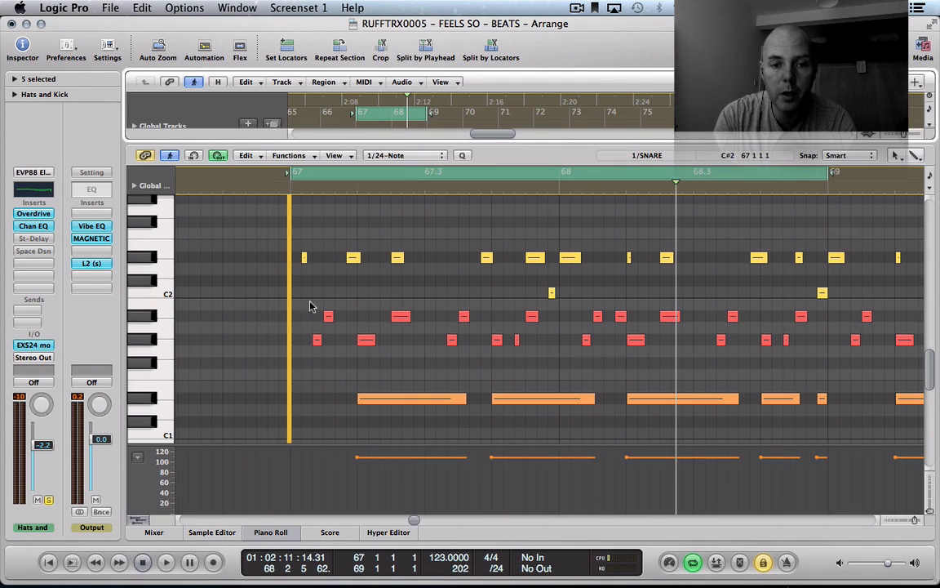
pyautogui.press('space')
pyautogui.scroll(-10, 325, 264)
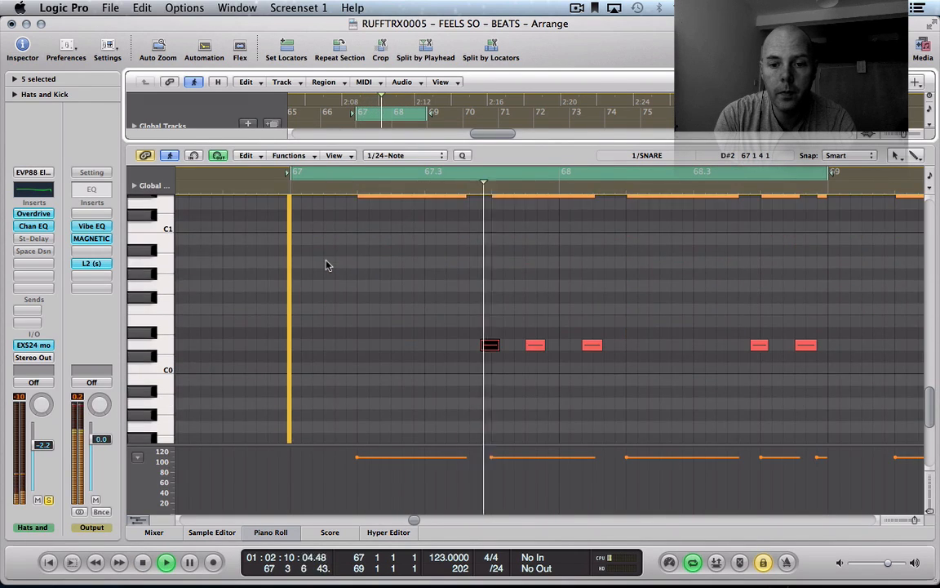
pyautogui.scroll(10, 325, 265)
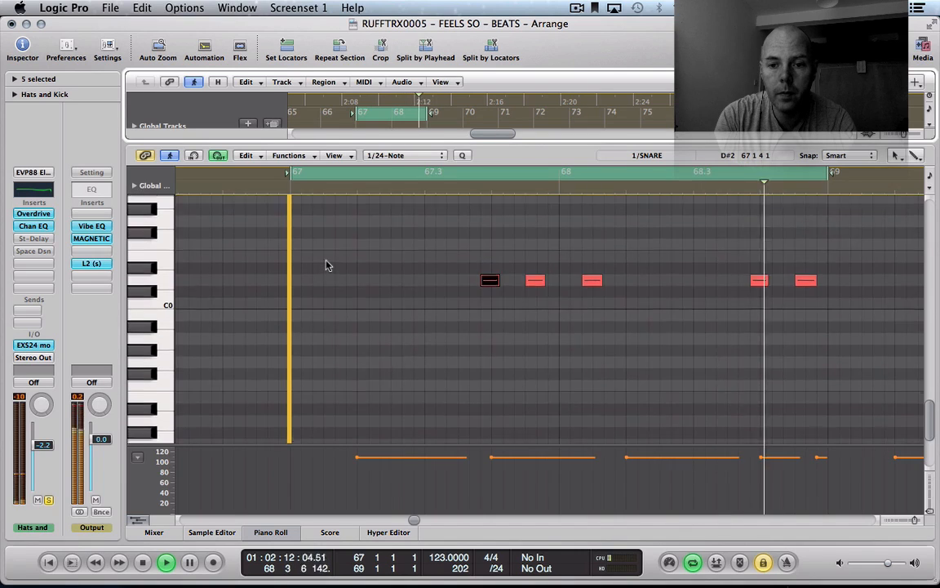
pyautogui.scroll(8, 325, 265)
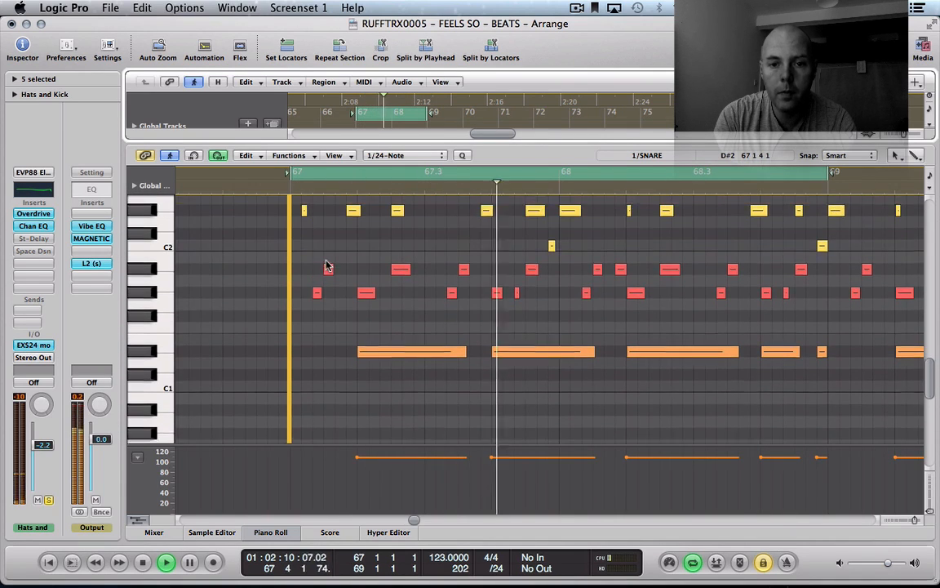
pyautogui.scroll(6, 326, 265)
pyautogui.scroll(-3, 326, 265)
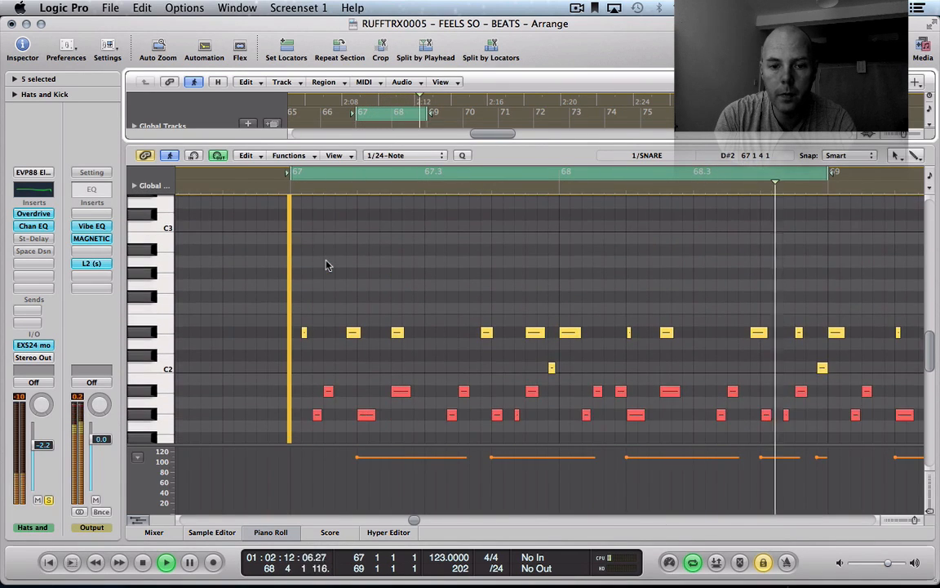
pyautogui.press('space')
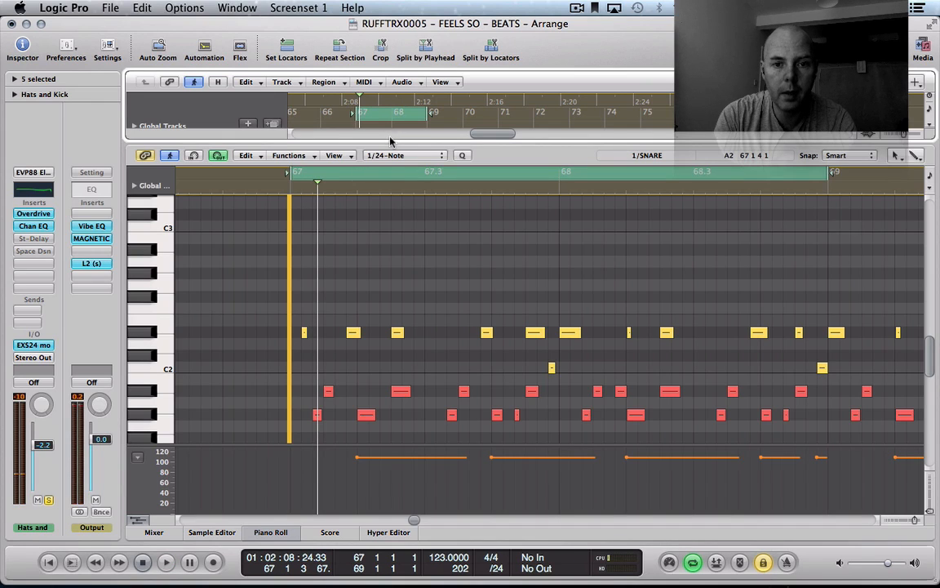
# - Add the bar 67 Kick region to the selected regions and enlarge the Piano Roll
pyautogui.moveTo(392, 141); pyautogui.dragTo(391, 299)
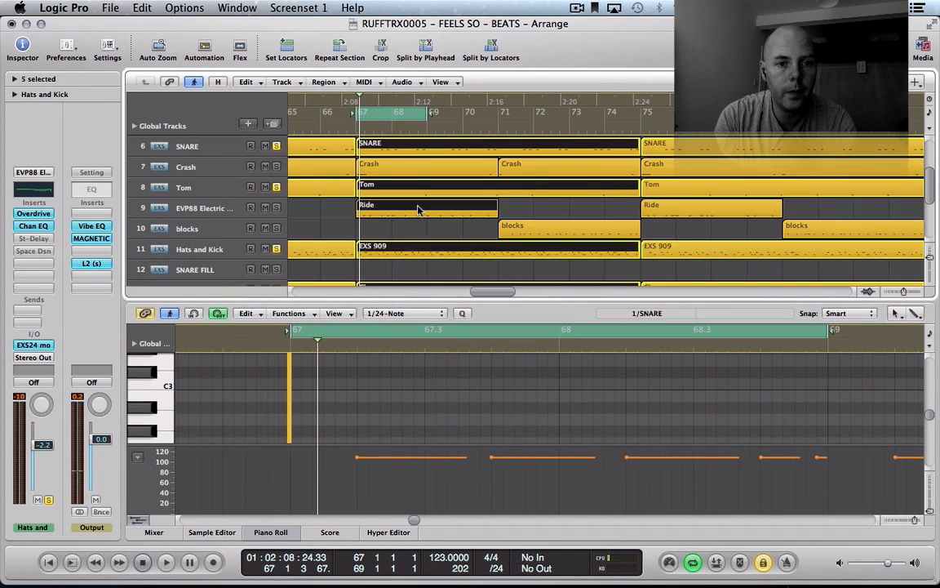
pyautogui.scroll(3, 419, 210)
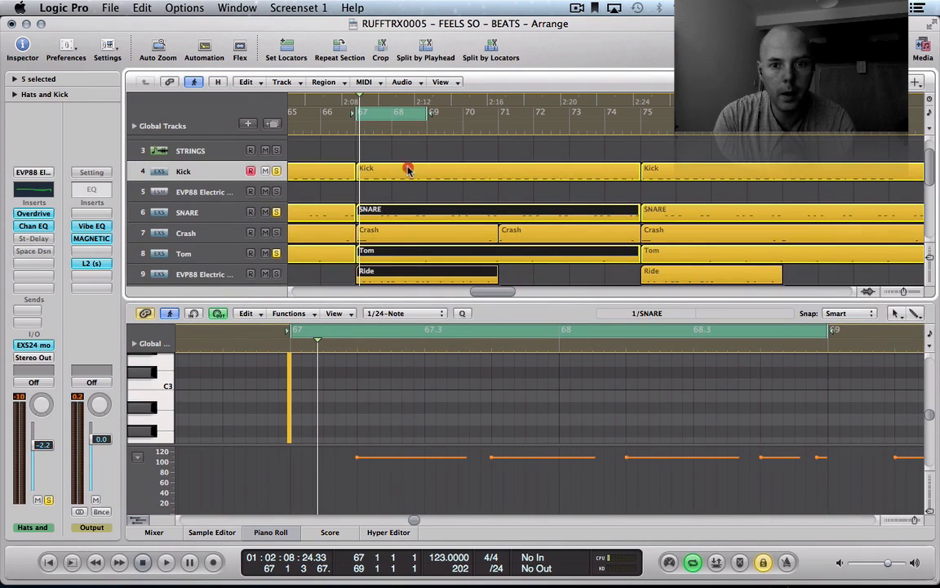
pyautogui.keyDown('shift'); pyautogui.click(408, 169); pyautogui.keyUp('shift')
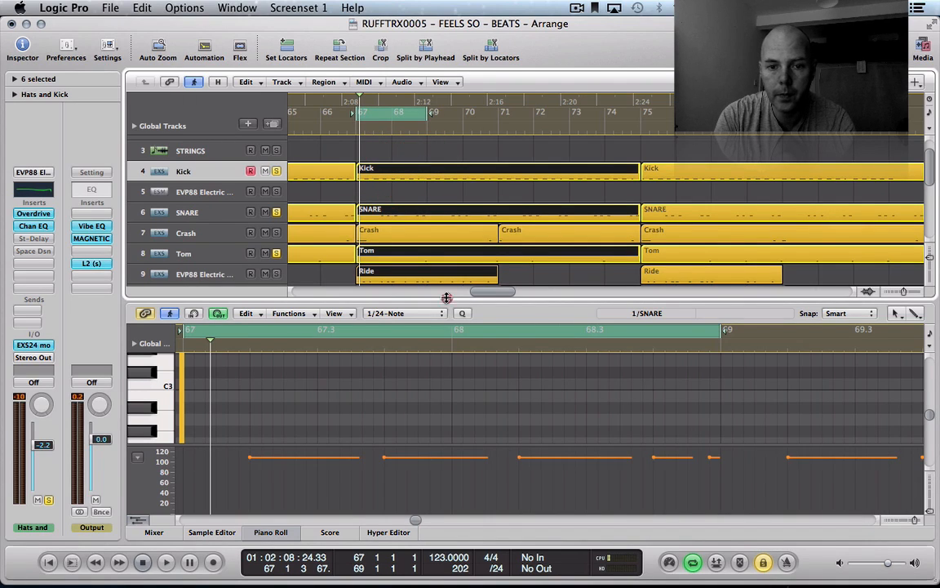
pyautogui.moveTo(447, 298); pyautogui.dragTo(453, 116)
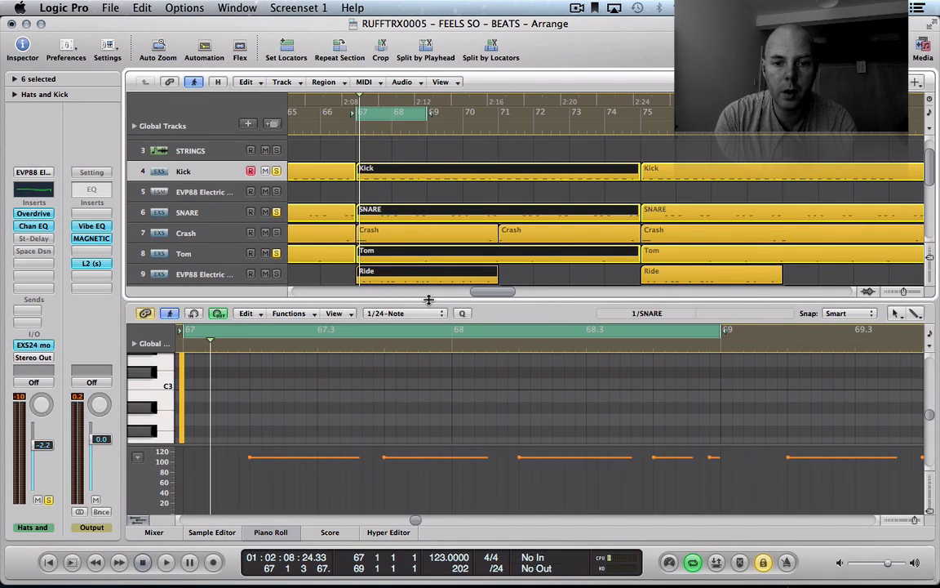
pyautogui.moveTo(429, 300); pyautogui.dragTo(491, 42)
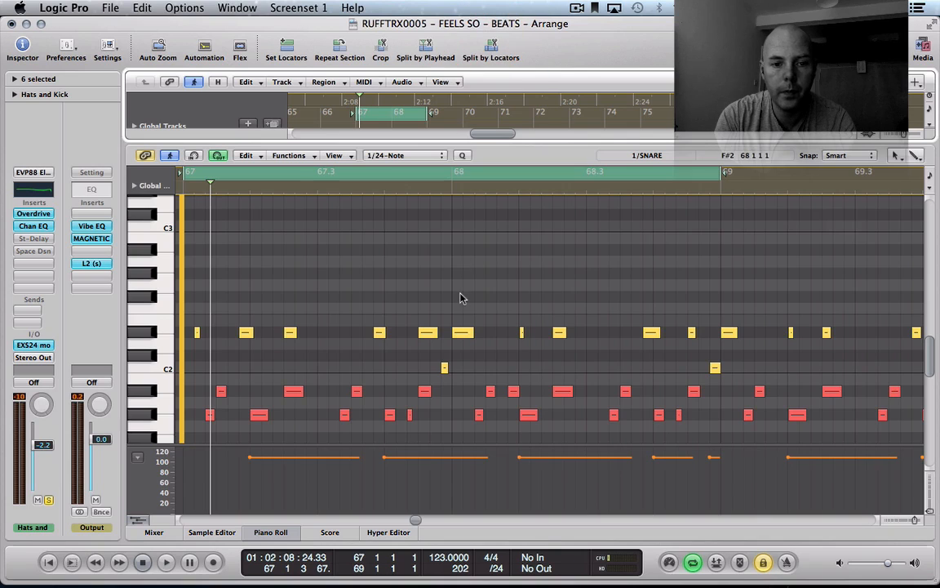
# - Hide the velocity display below the Piano Roll and fit the kick, clap, hat, tom and snare notes into one view
pyautogui.scroll(-5, 461, 297)
pyautogui.scroll(2, 461, 297)
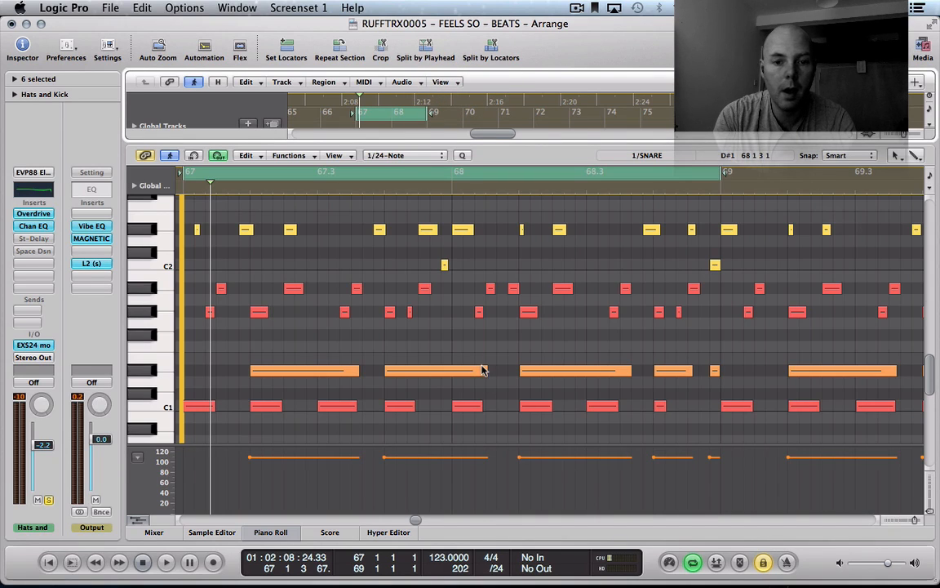
pyautogui.scroll(-6, 482, 372)
pyautogui.scroll(-7, 483, 371)
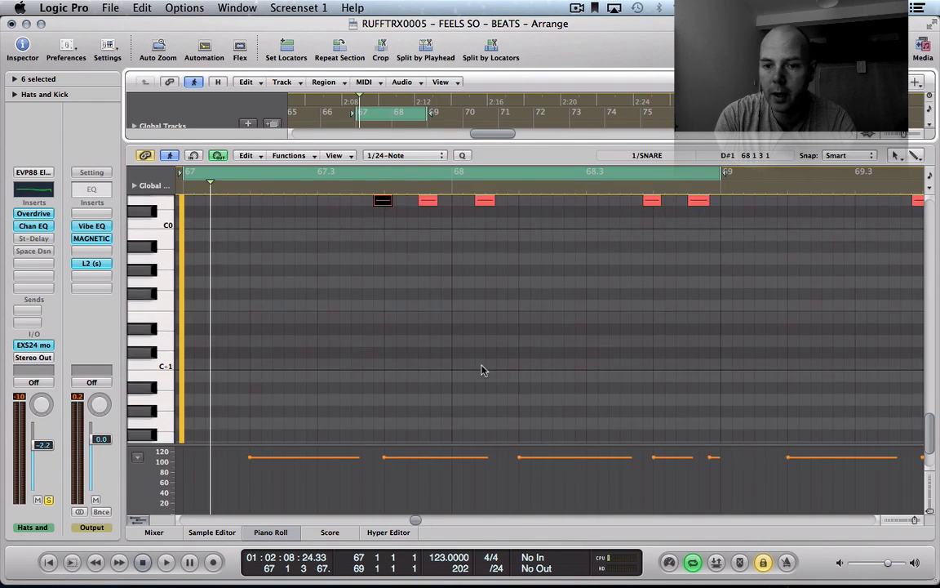
pyautogui.scroll(7, 483, 371)
pyautogui.scroll(5, 482, 371)
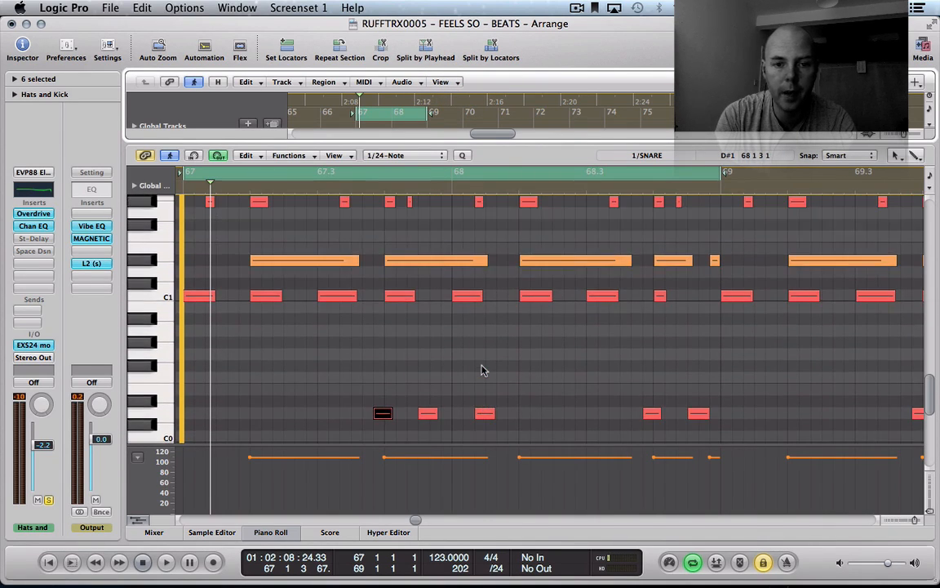
pyautogui.scroll(1, 482, 372)
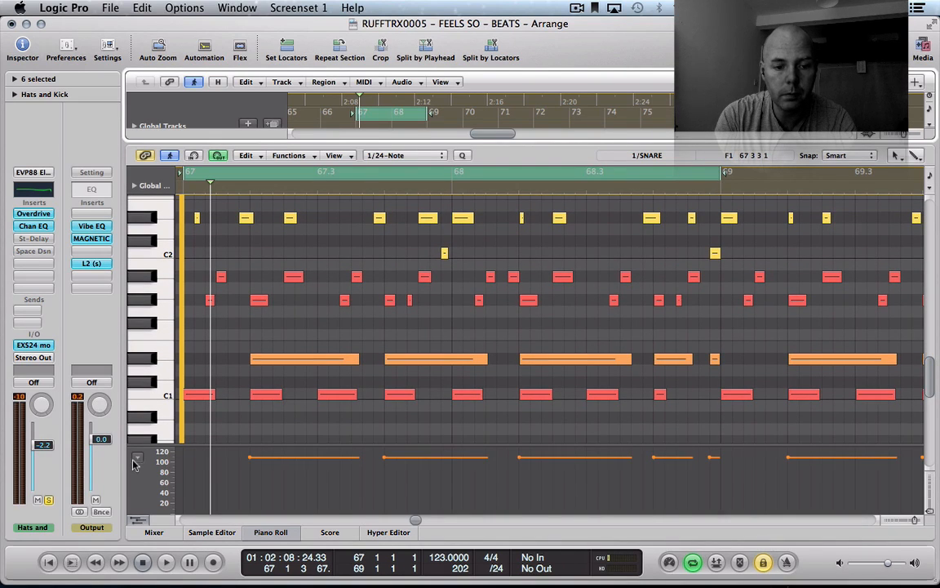
pyautogui.click(136, 524)
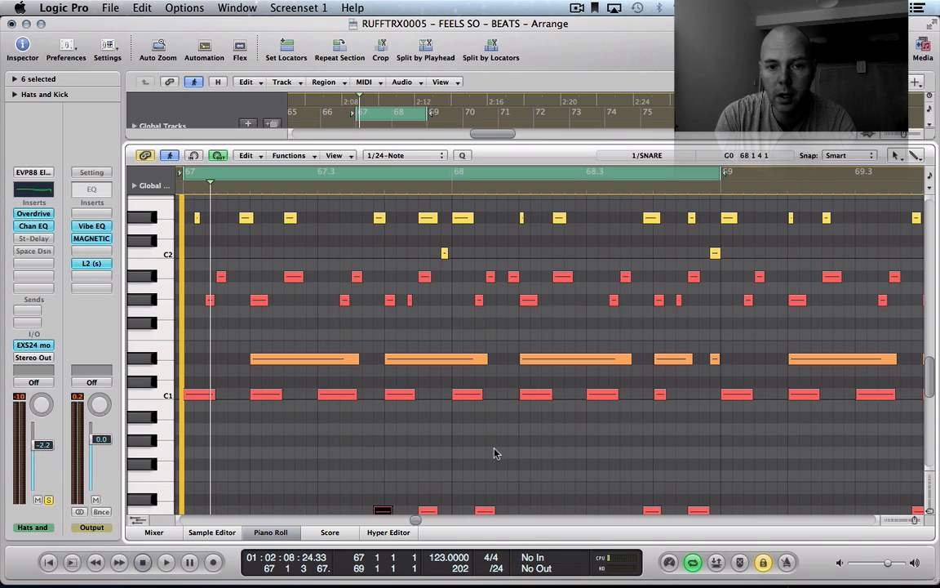
pyautogui.scroll(-1, 494, 454)
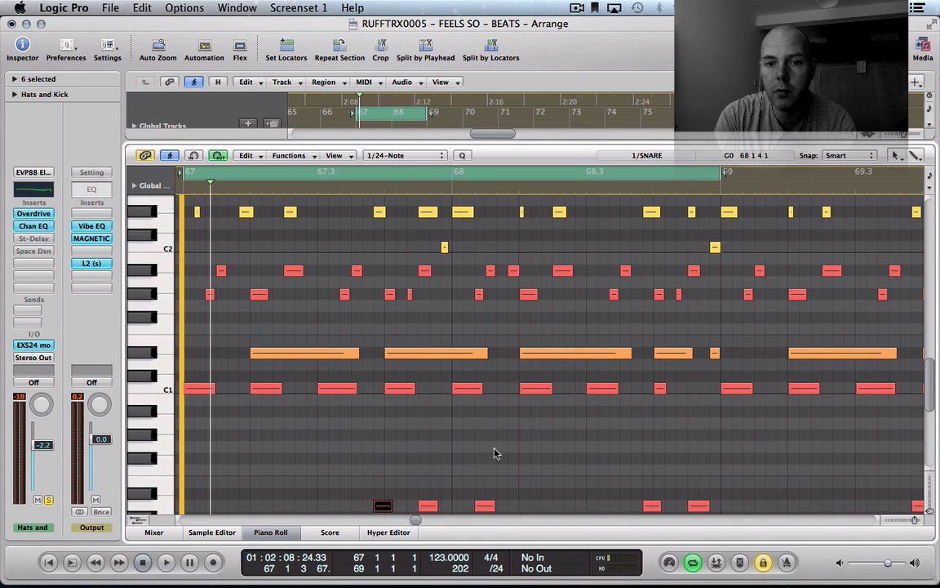
# - Play the two-bar loop and compare the snare notes with the ride notes around beat 67.3 in the Piano Roll
pyautogui.scroll(-1, 495, 454)
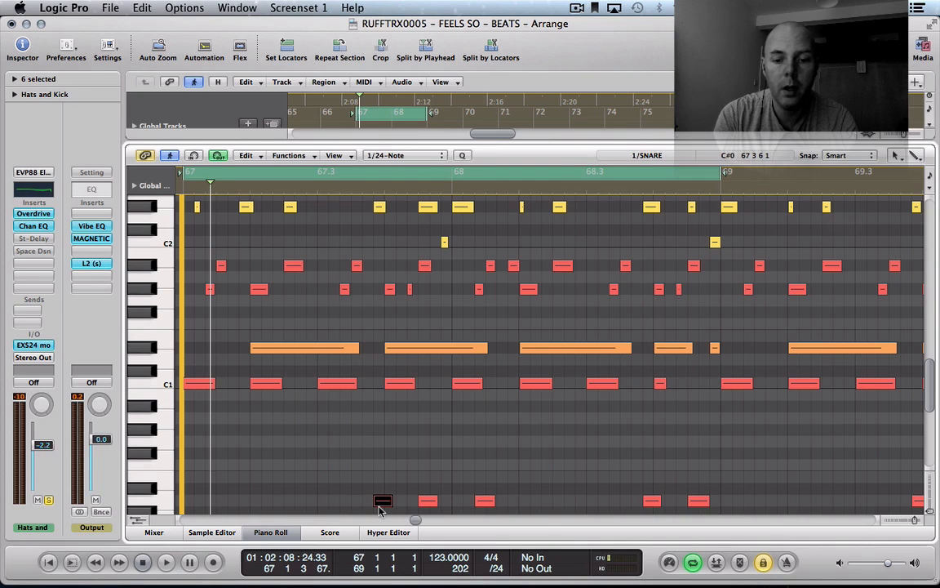
pyautogui.press('space')
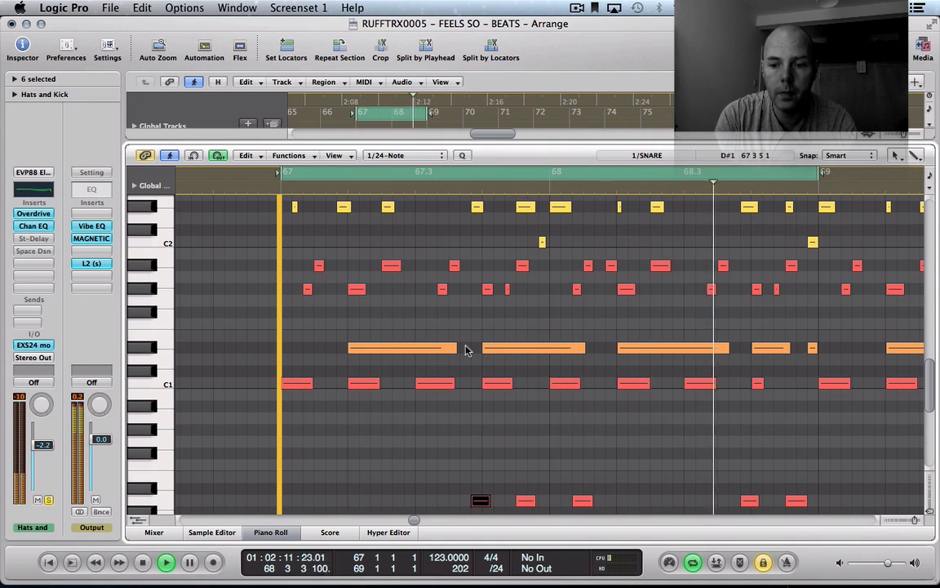
pyautogui.click(483, 500)
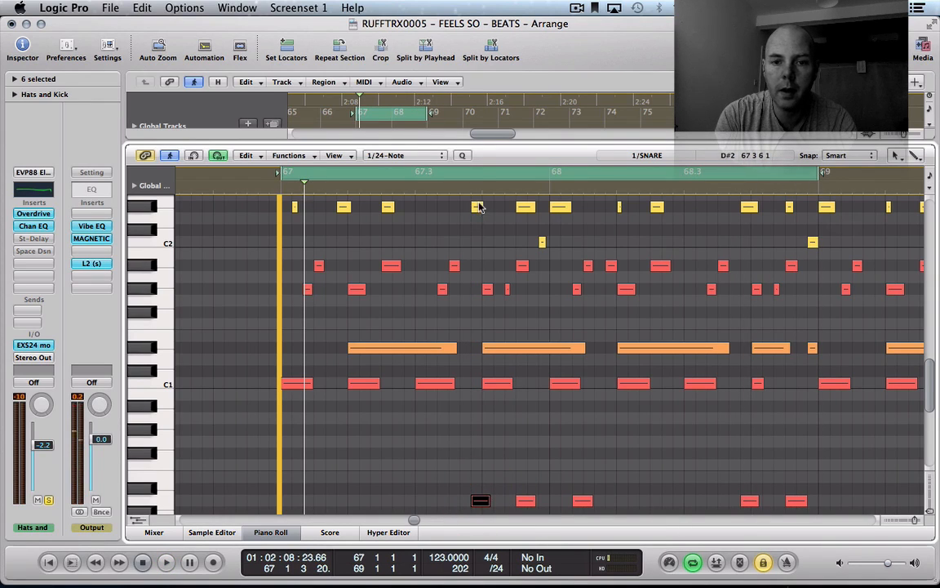
pyautogui.click(480, 206)
pyautogui.click(525, 207)
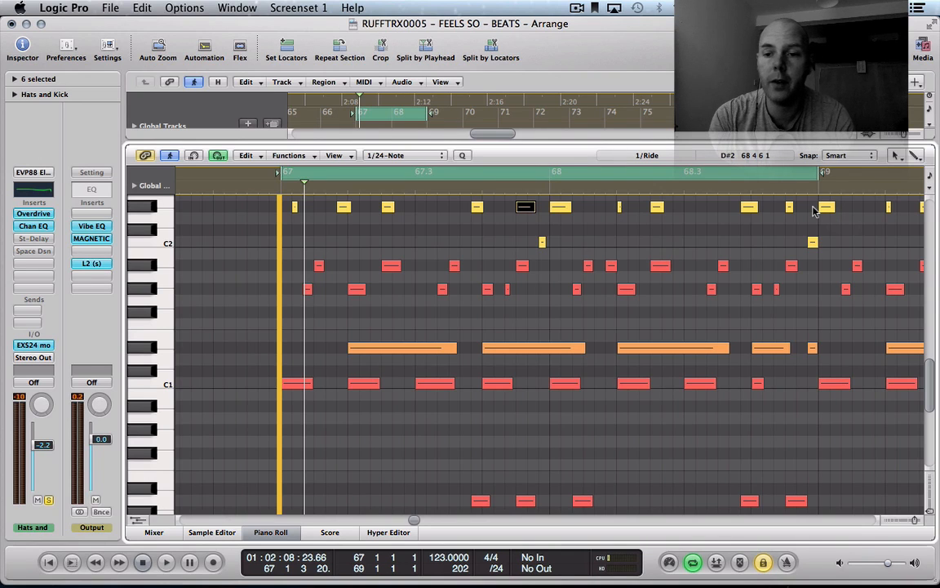
# - Return from the Piano Roll to the full arrangement and extend the cycle range to span bars 67 to 75
pyautogui.press('x')
pyautogui.press('x')
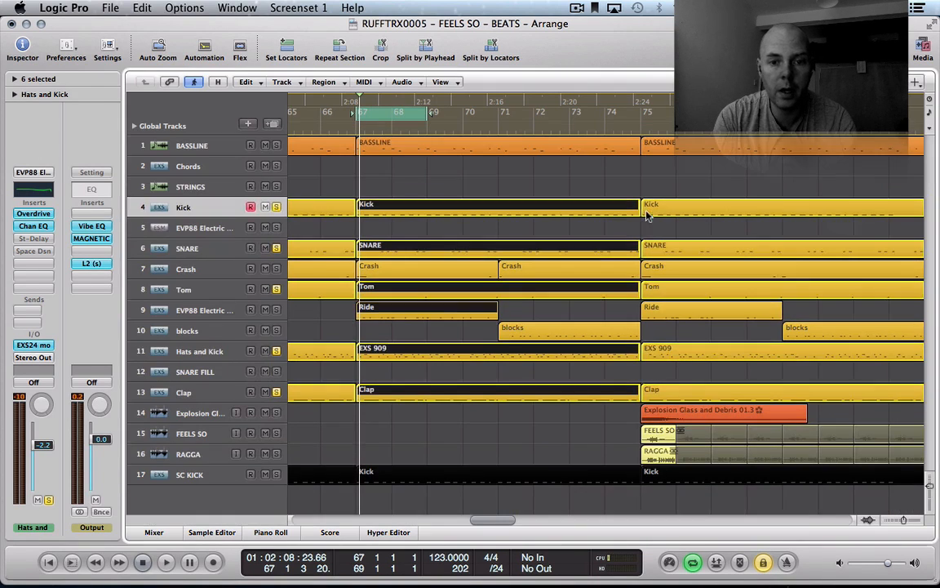
pyautogui.hscroll(3, 673, 294)
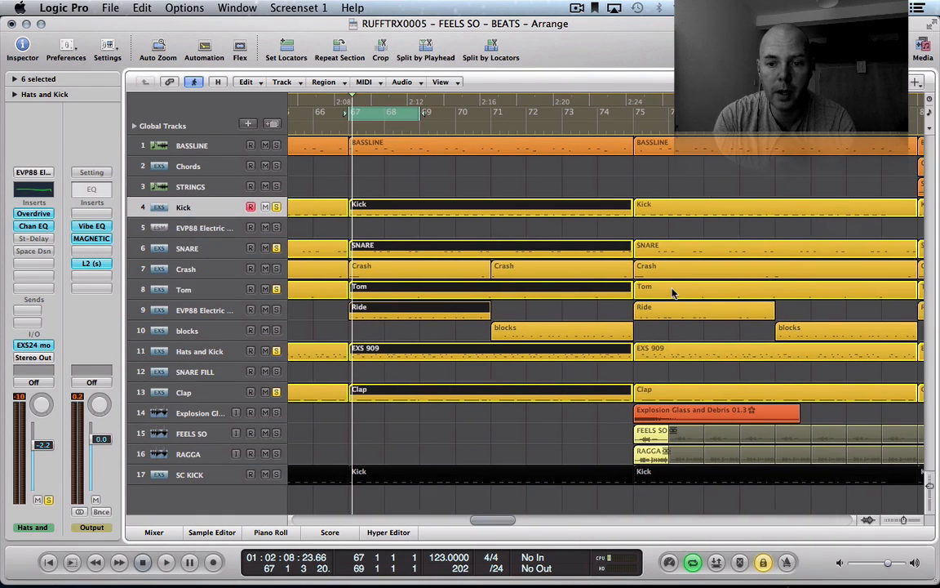
pyautogui.click(476, 339)
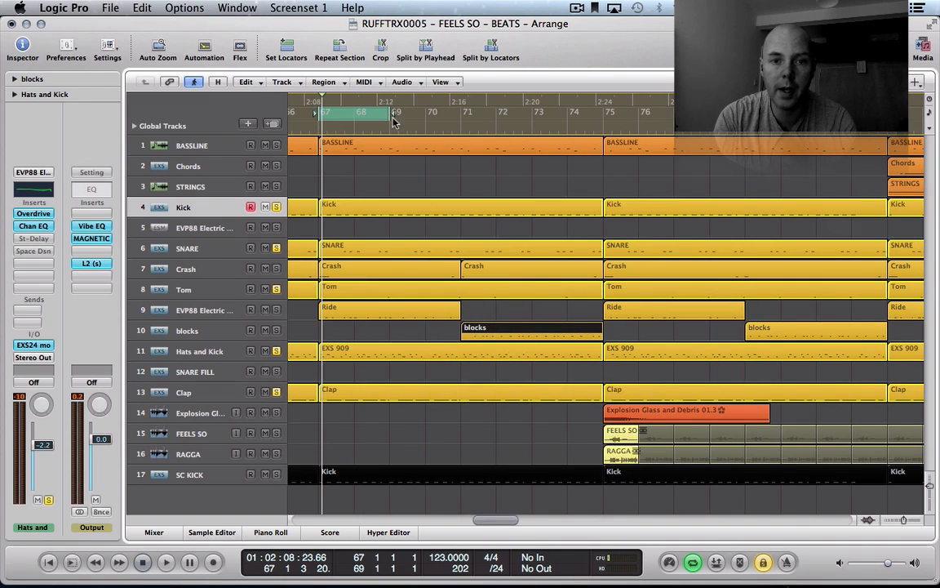
pyautogui.moveTo(392, 117); pyautogui.dragTo(604, 143)
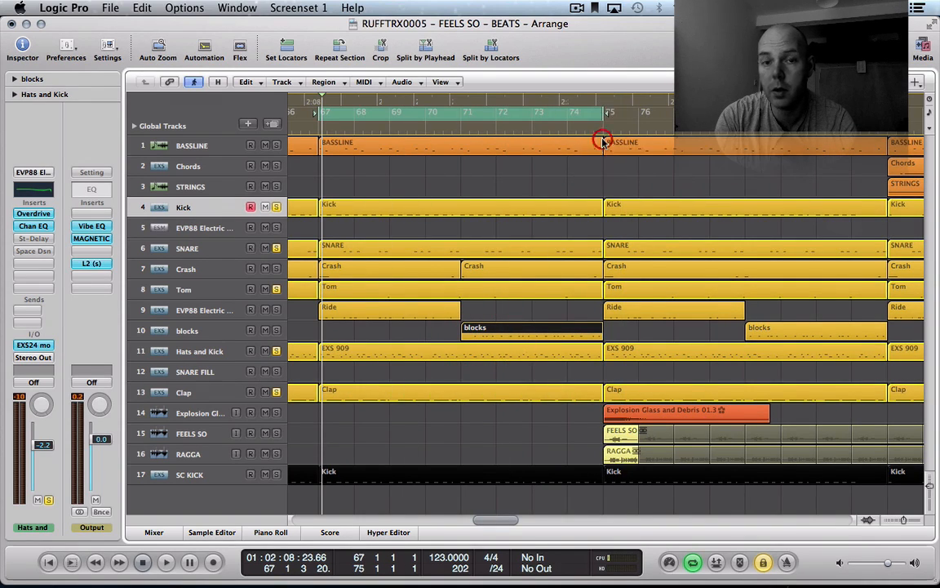
# - Solo the EVP88 Electric track holding the Ride regions and the blocks track, and play the eight-bar loop with the other soloed drums
pyautogui.click(341, 308)
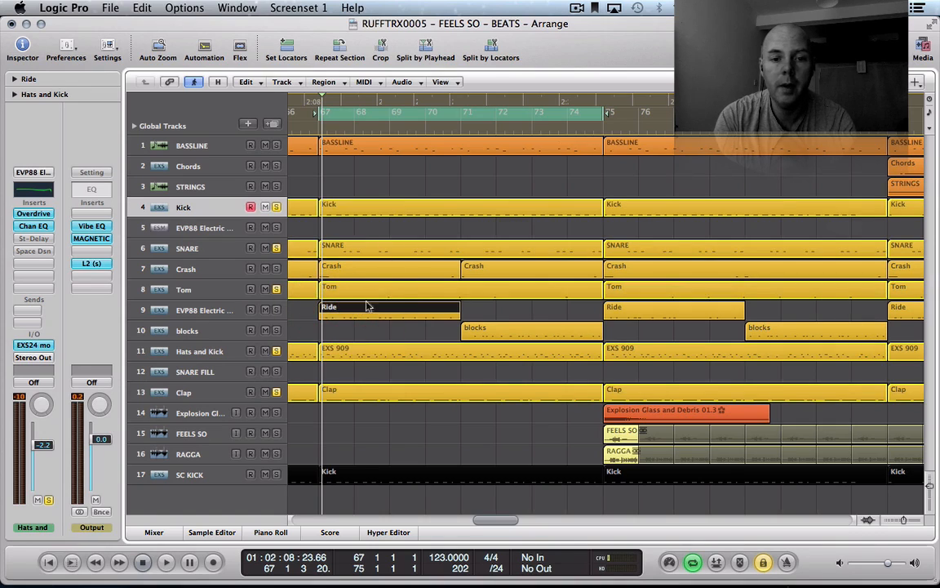
pyautogui.click(278, 332)
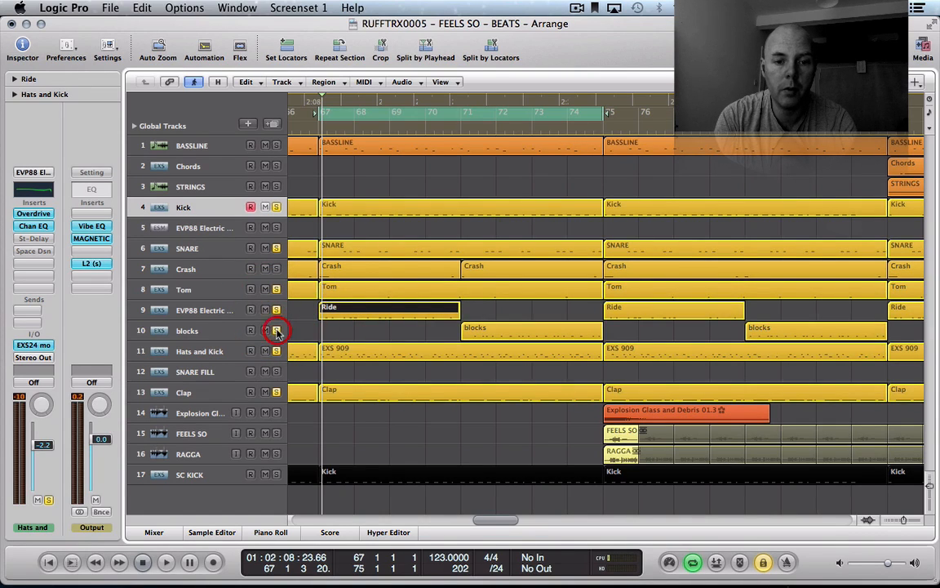
pyautogui.press('space')
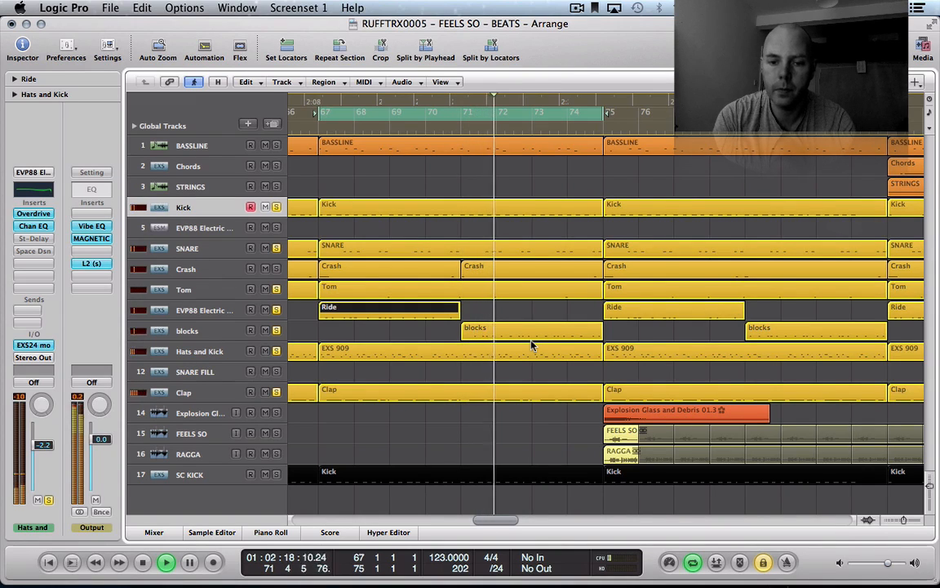
pyautogui.press('space')
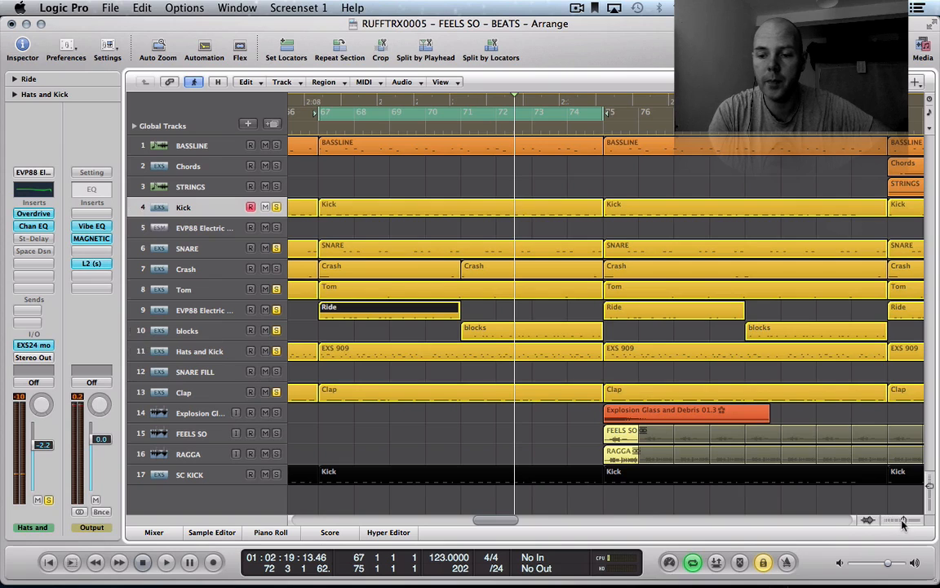
pyautogui.moveTo(902, 521); pyautogui.dragTo(900, 520)
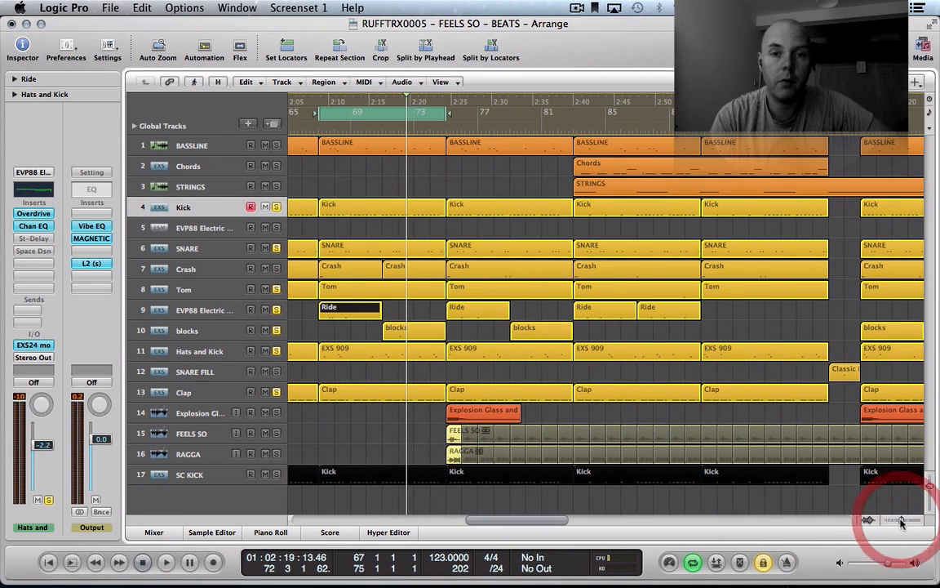